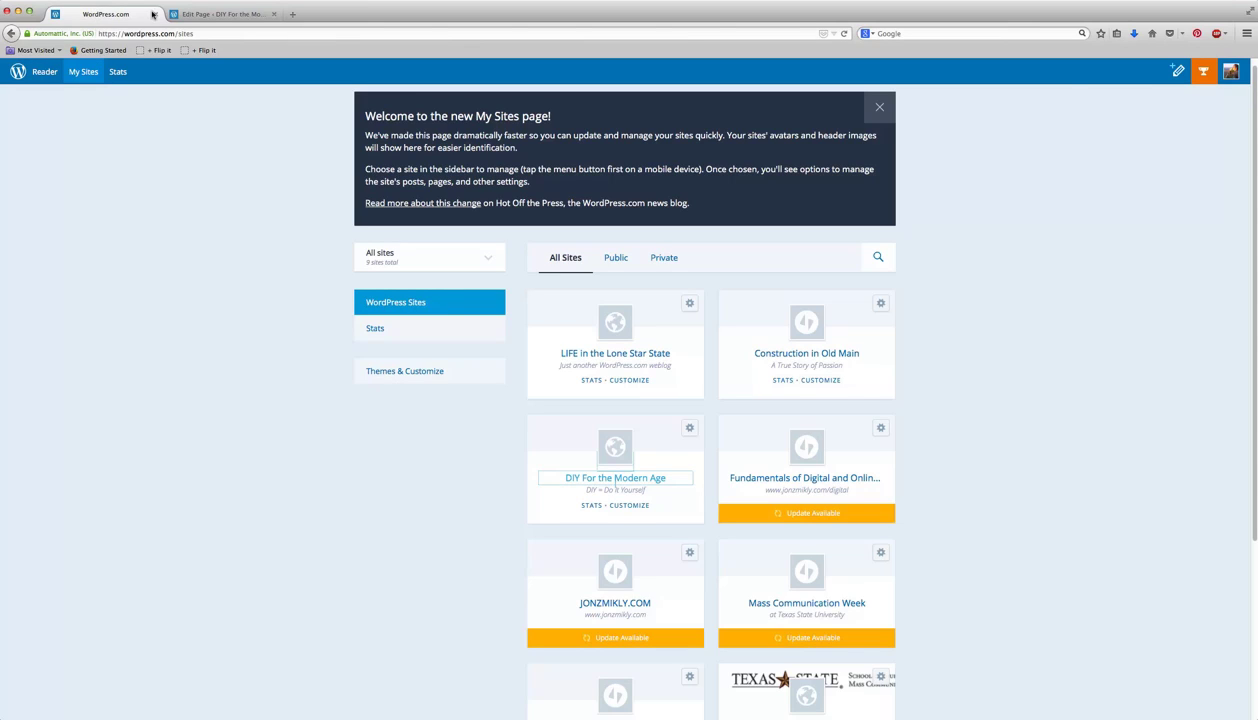
Step: Open the live DIY For the Modern Age site in a new browser tab from its page editor
left_click(206, 13)
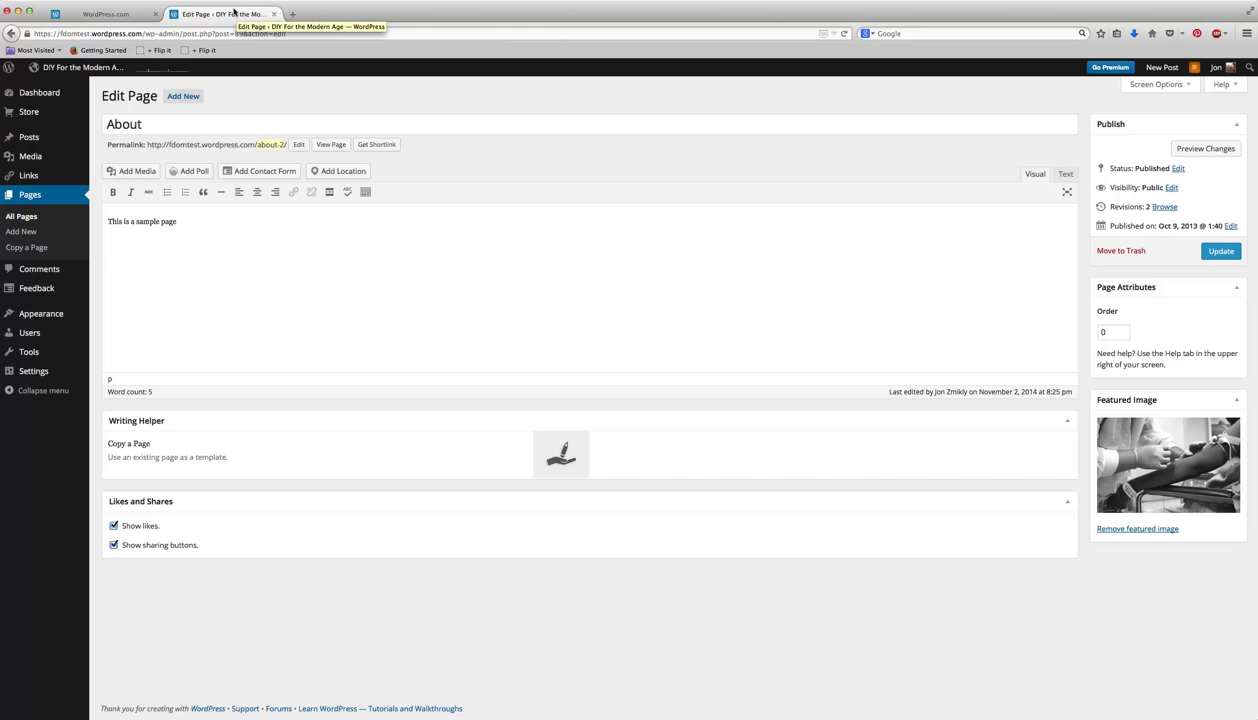
right_click(74, 67)
left_click(100, 73)
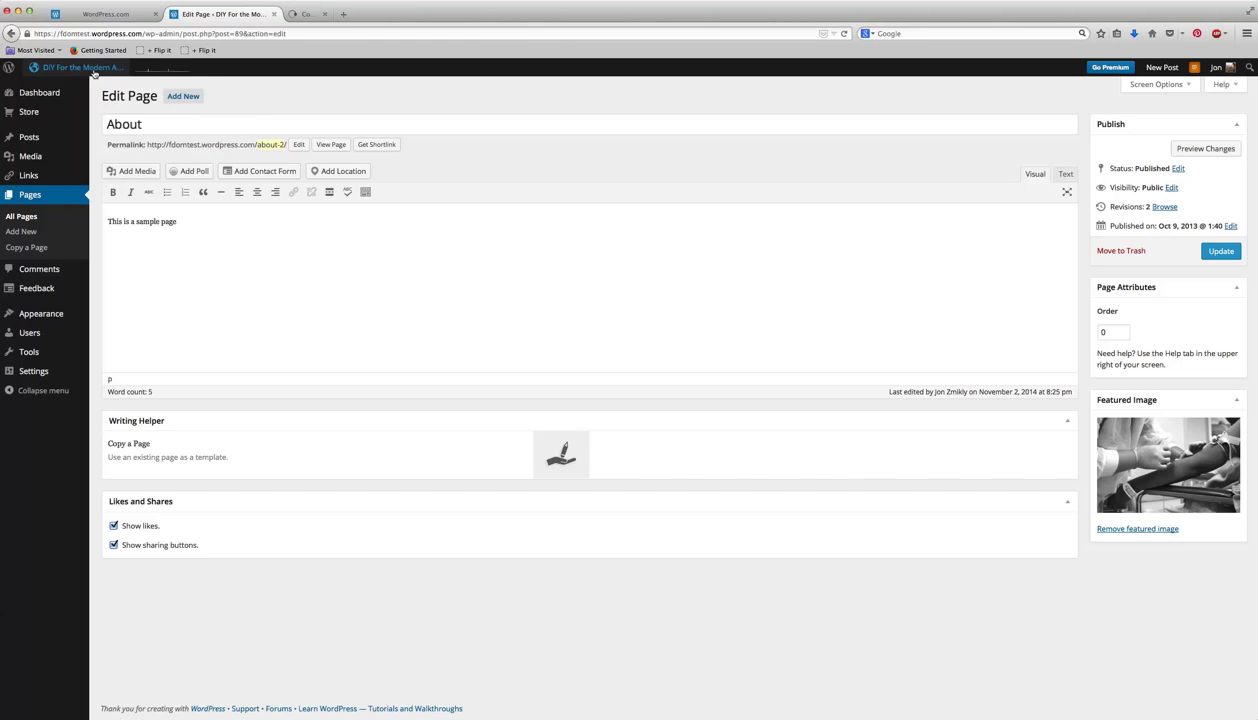
left_click(358, 13)
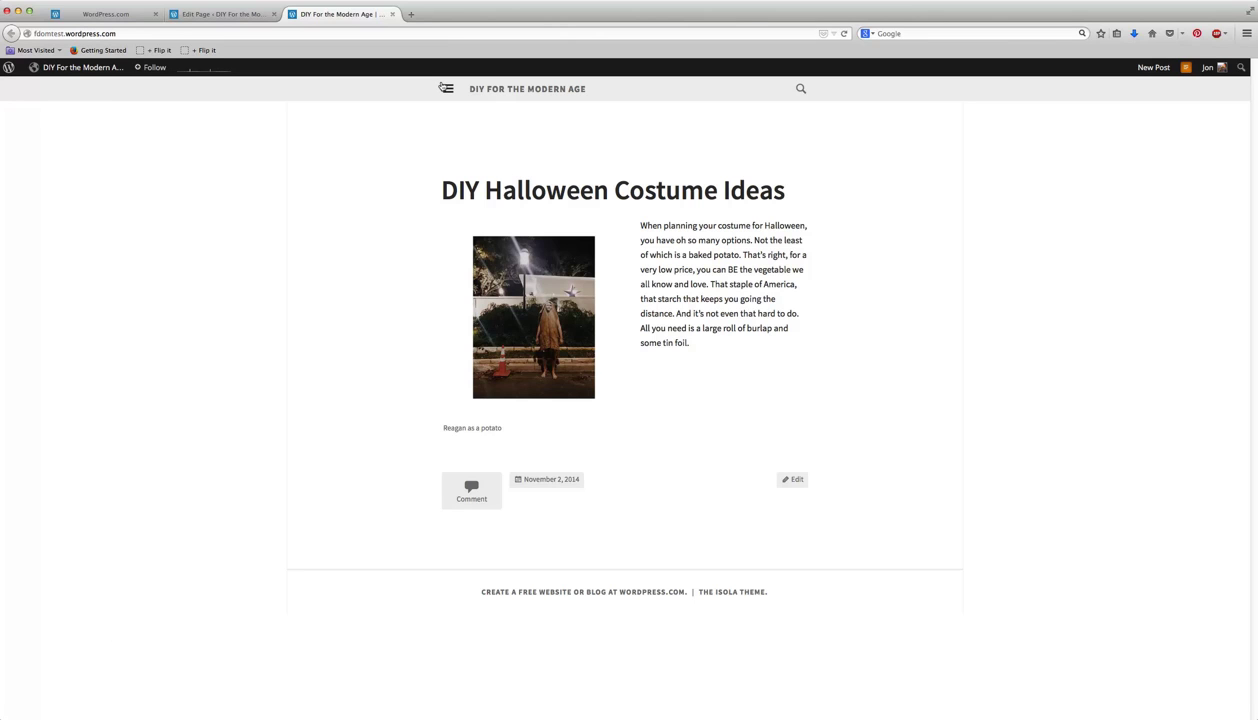
Step: Show and hide the live site's slide-out sidebar to examine its navigation links and widgets
left_click(445, 88)
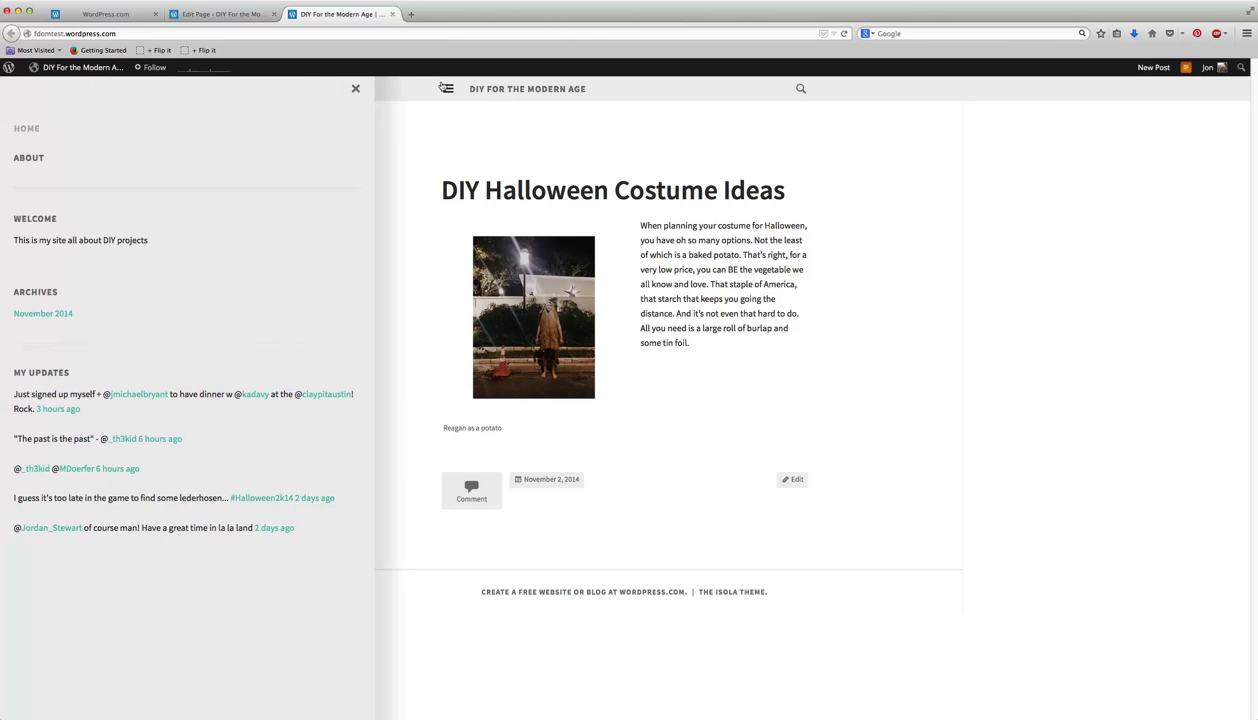
left_click(442, 88)
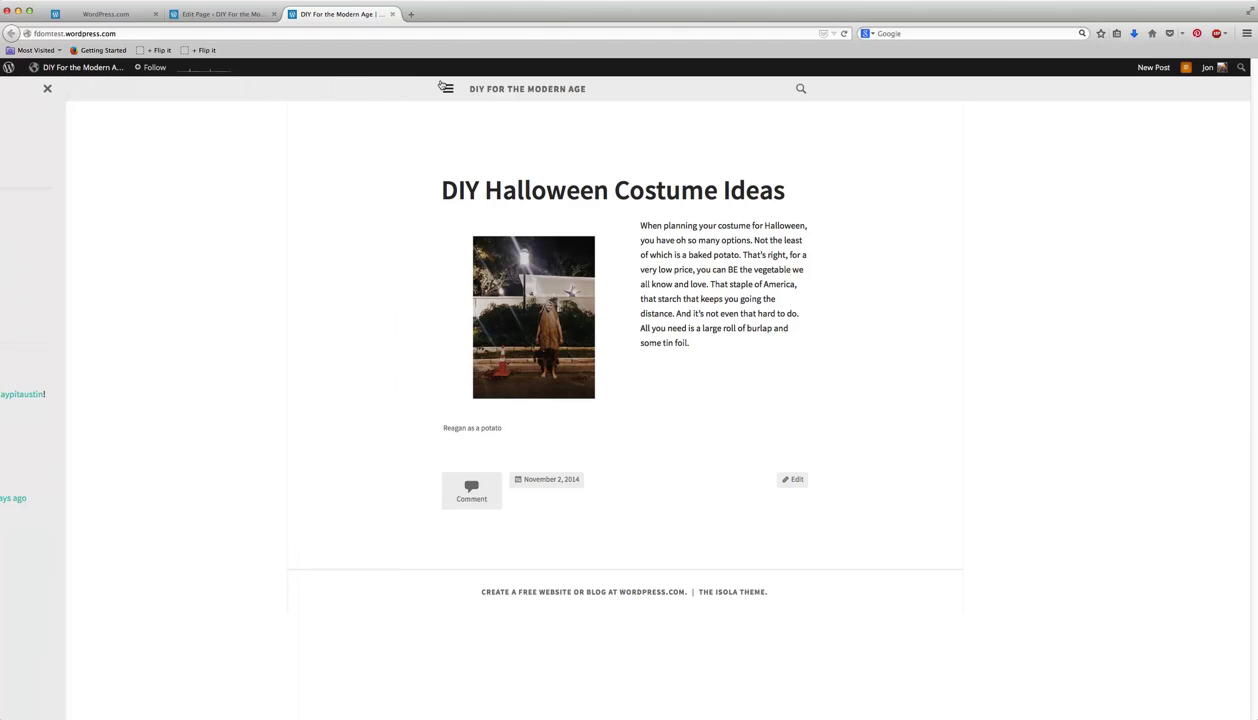
left_click(441, 87)
left_click(441, 87)
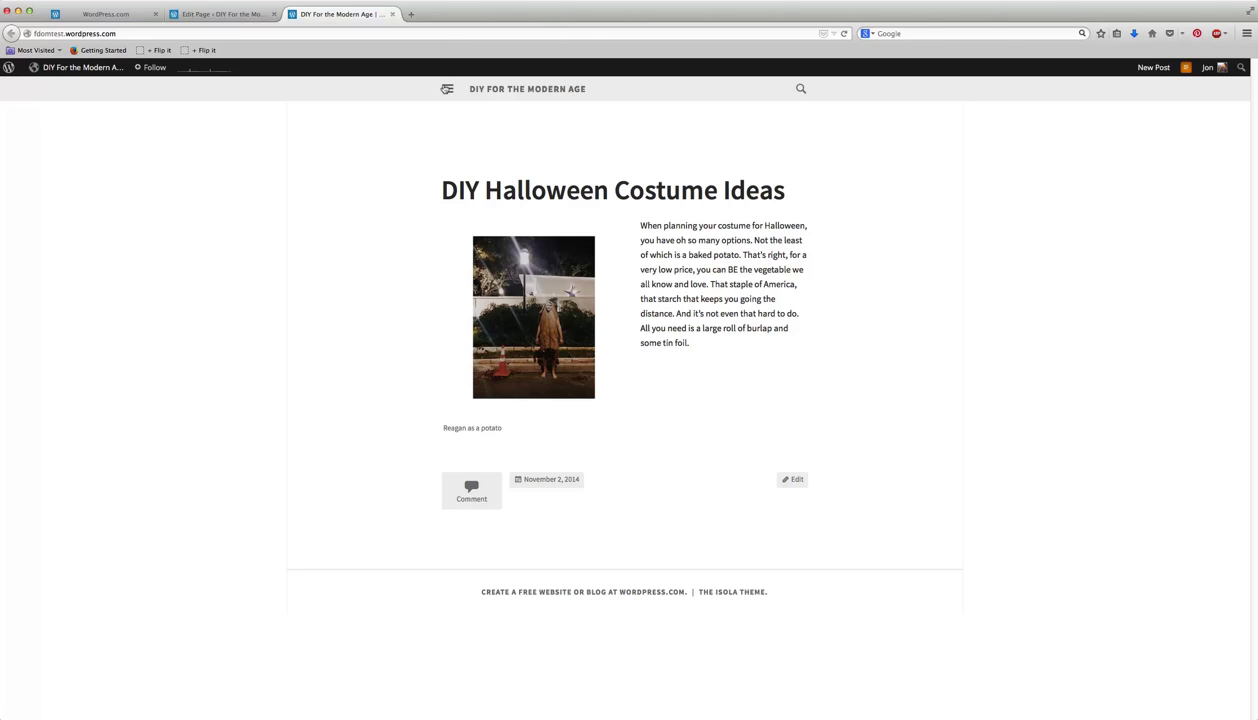
left_click(446, 88)
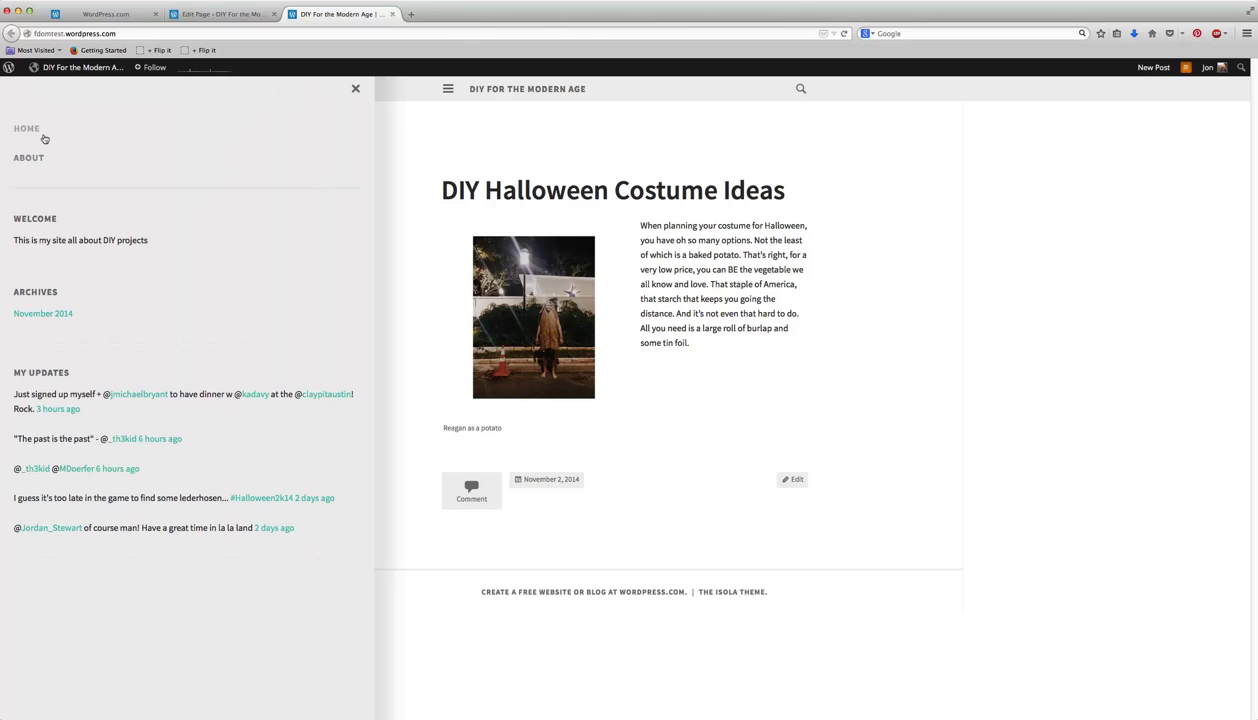
Step: View the About page on the live site and examine its title, text and navigation entry
left_click(24, 155)
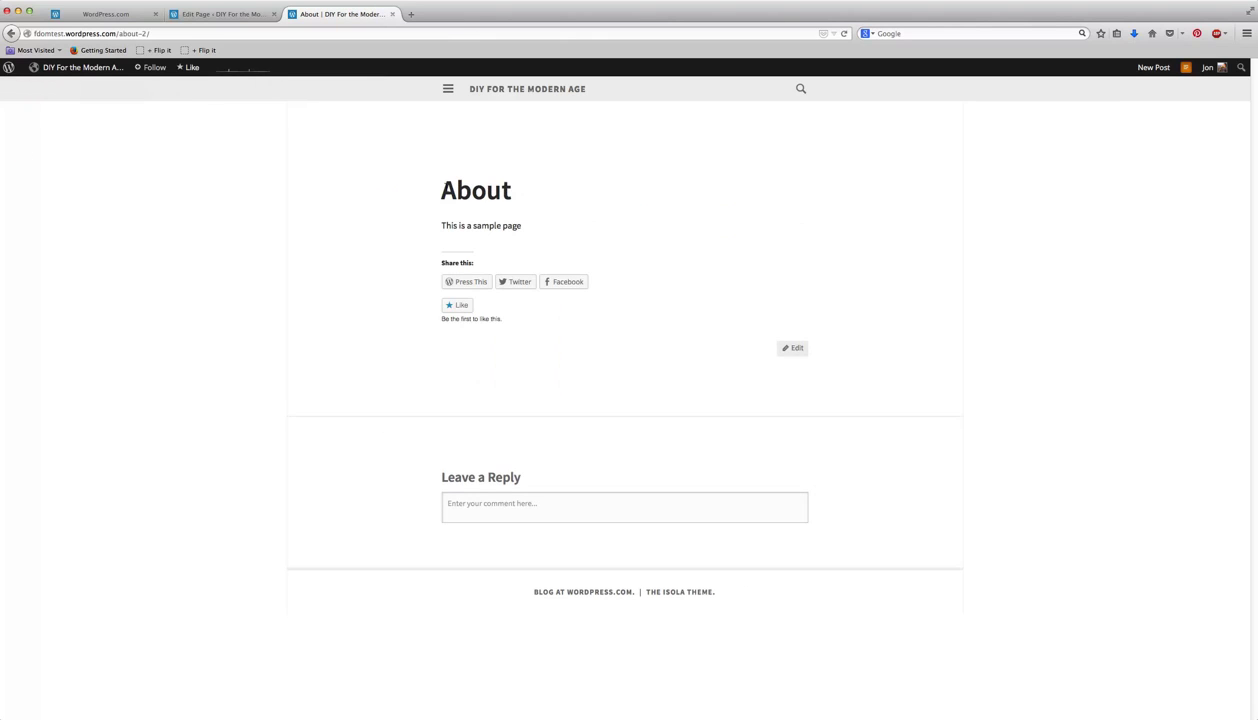
left_click_drag(438, 186, 566, 231)
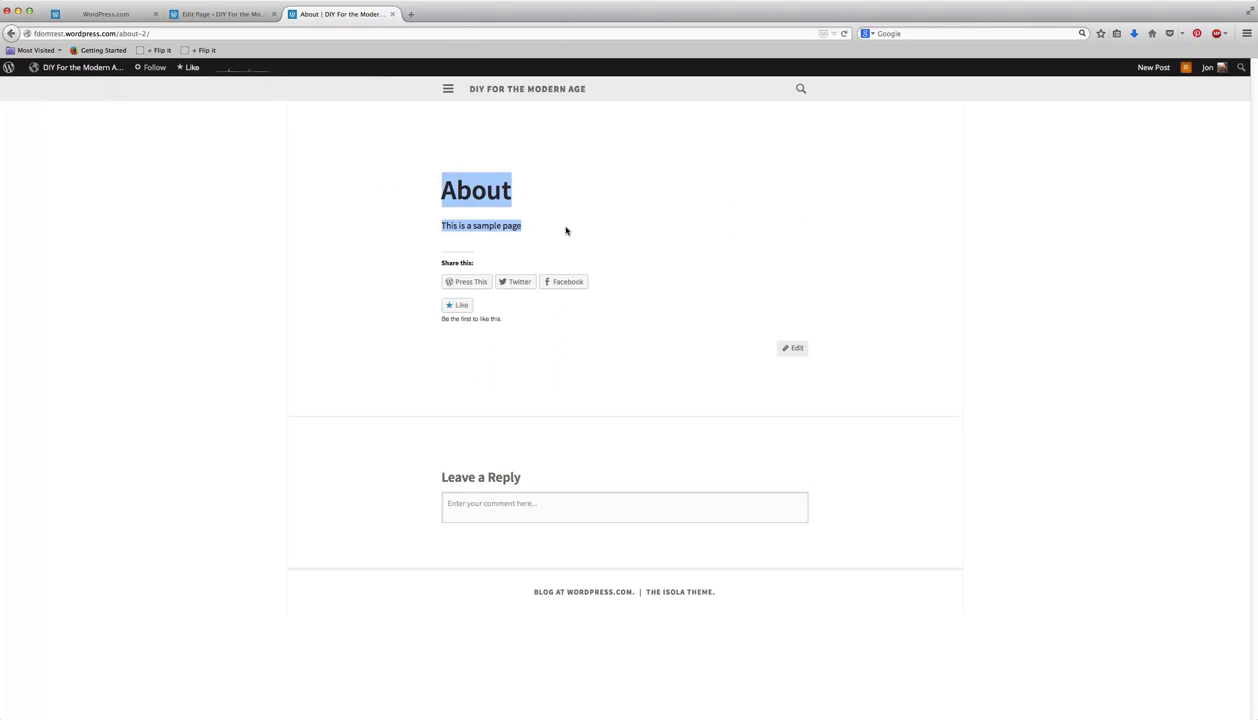
left_click(566, 231)
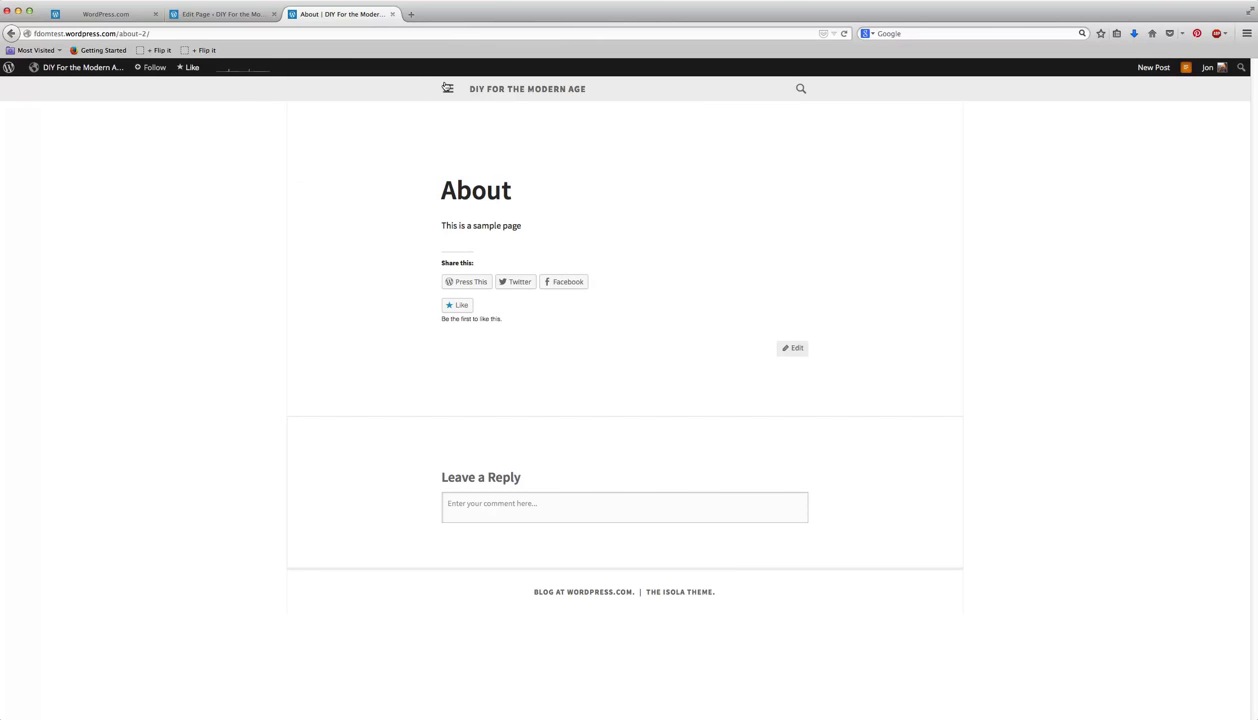
left_click(447, 88)
left_click(29, 155)
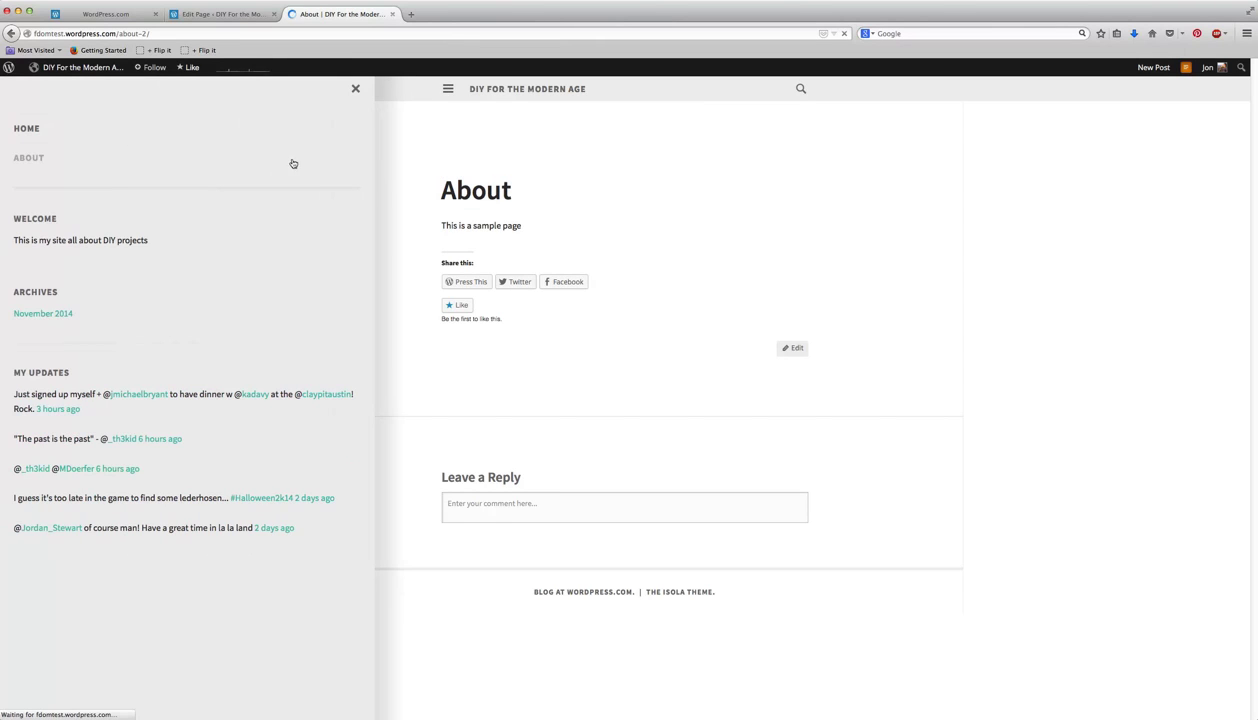
Step: List all of the site's pages in the dashboard and open the About page for editing
left_click(208, 15)
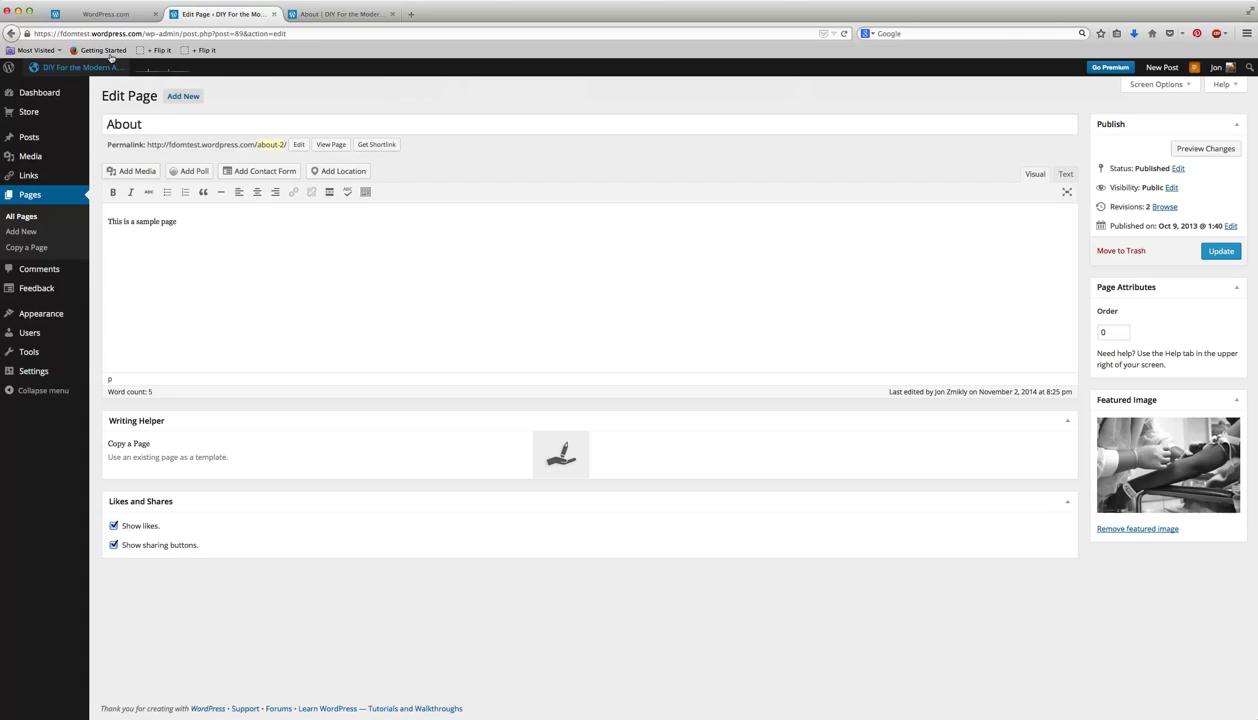
left_click(26, 195)
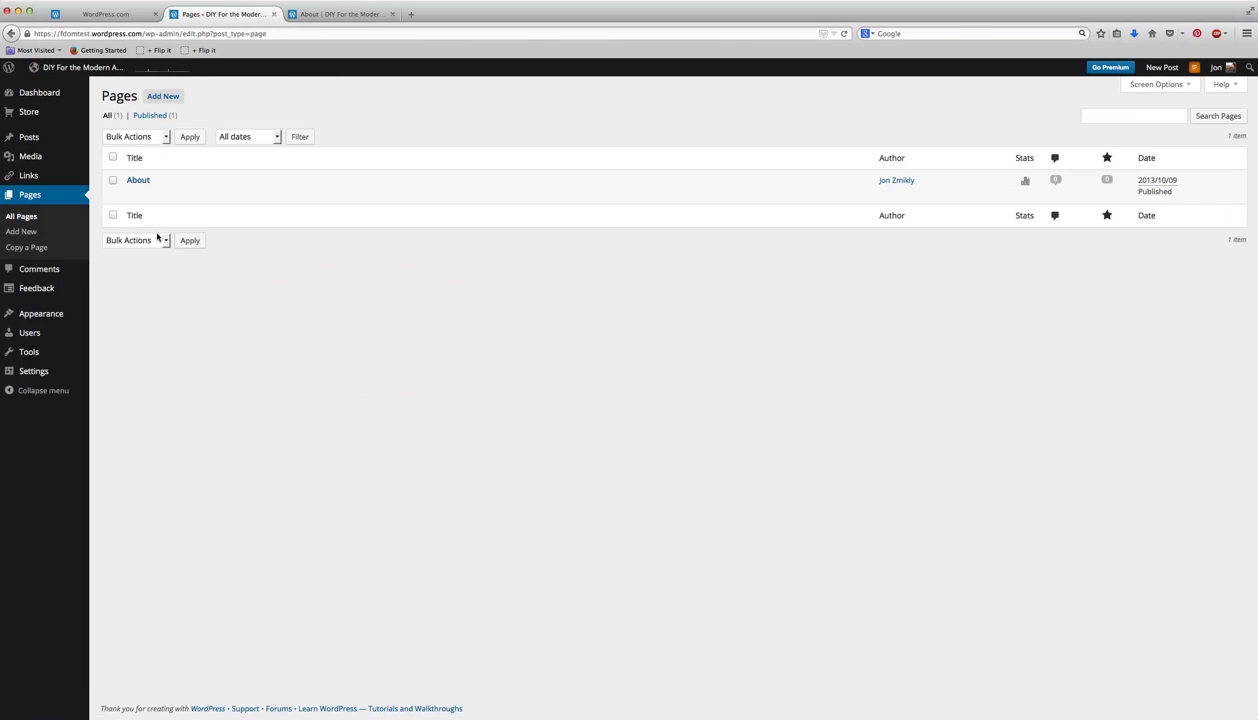
left_click(127, 193)
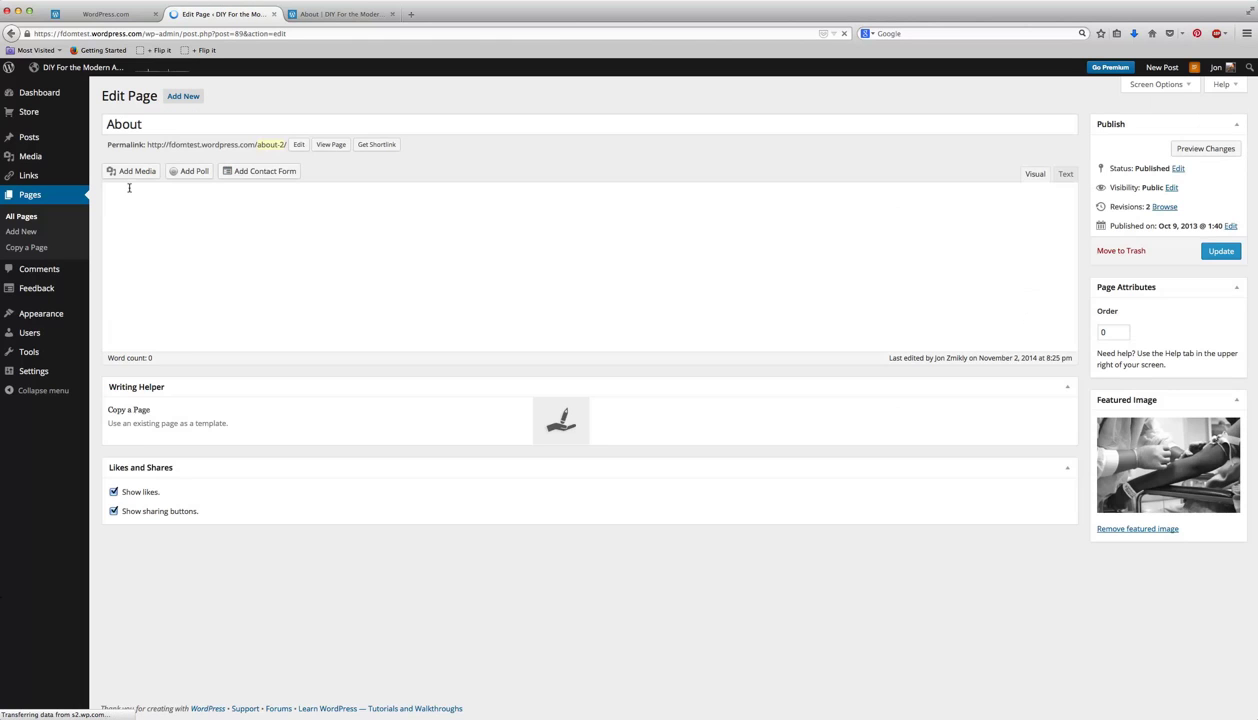
left_click(186, 219)
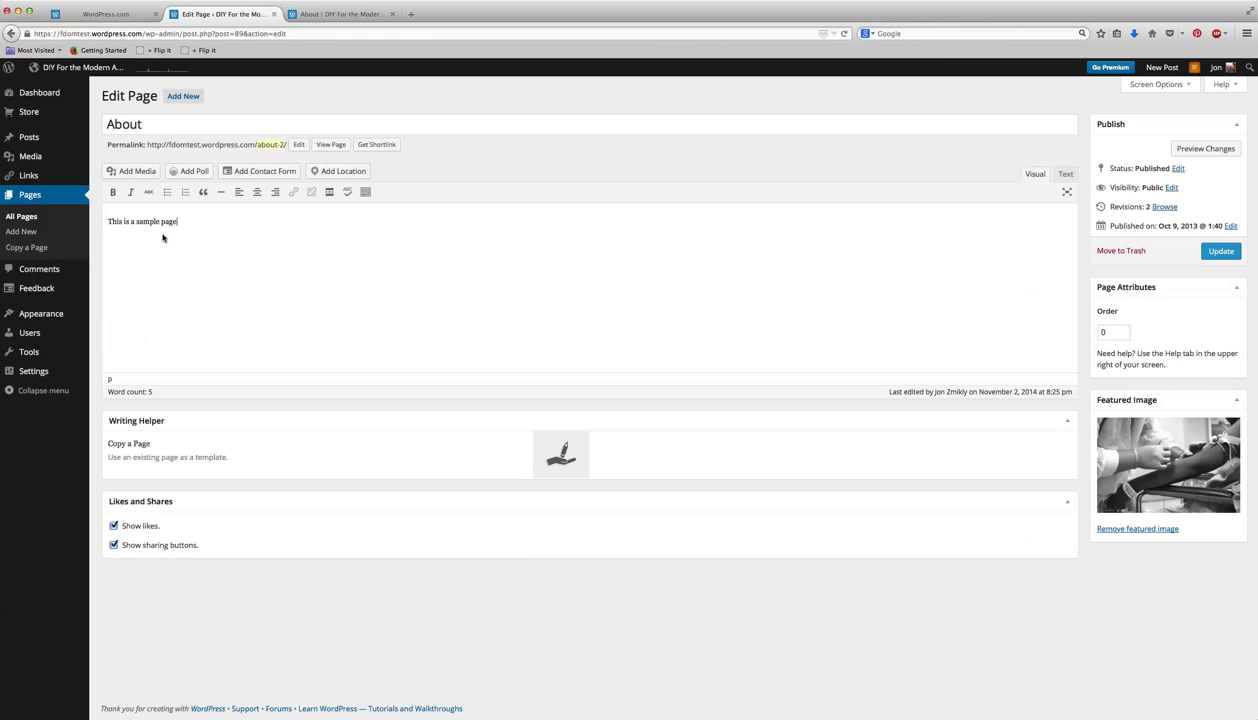
left_click(21, 216)
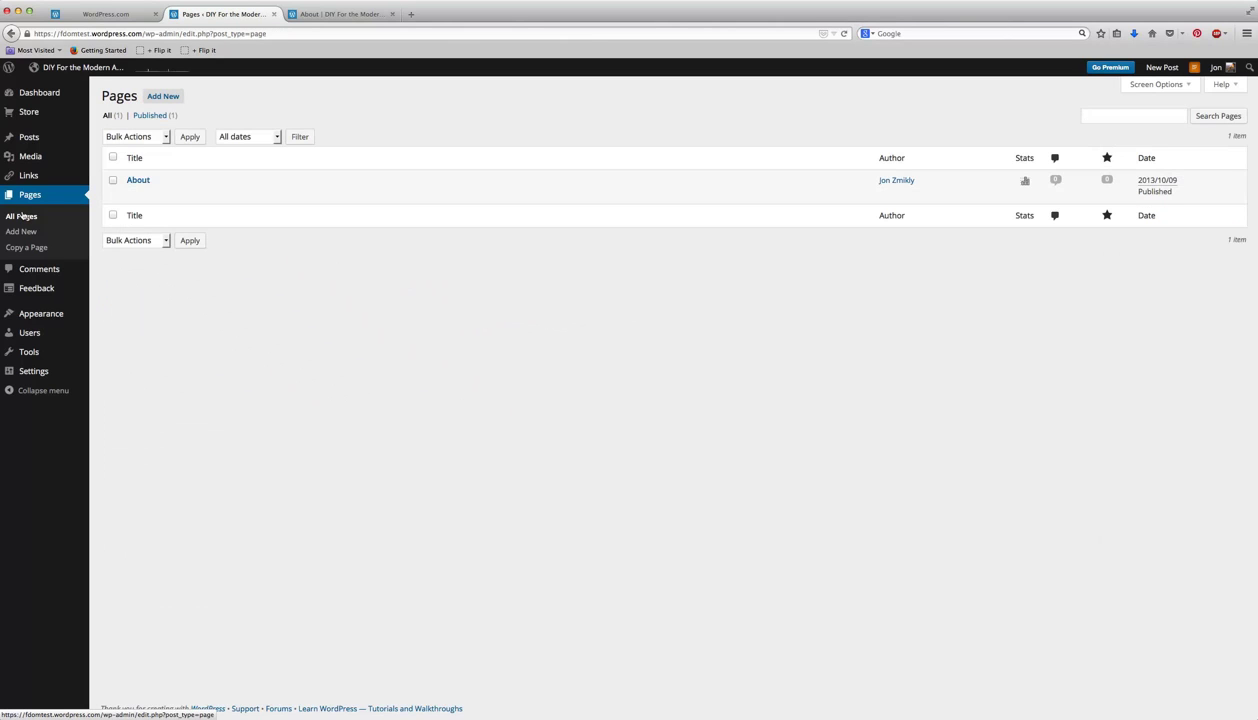
left_click(157, 95)
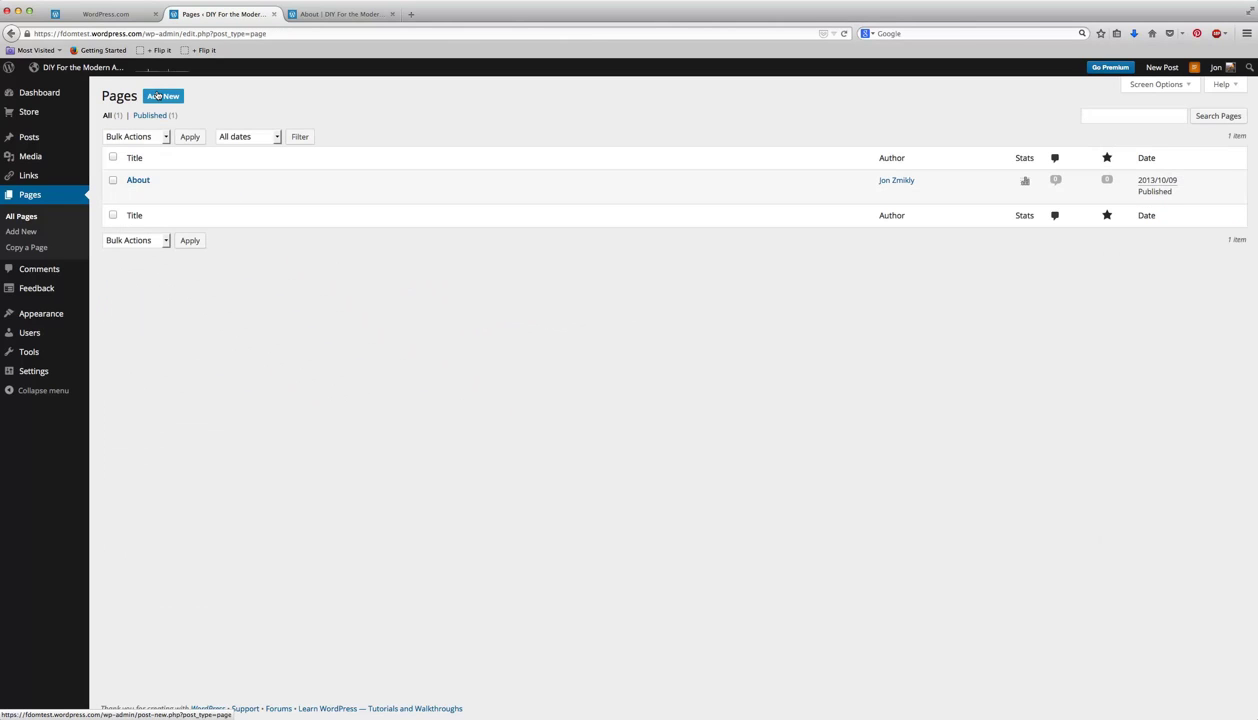
left_click(131, 192)
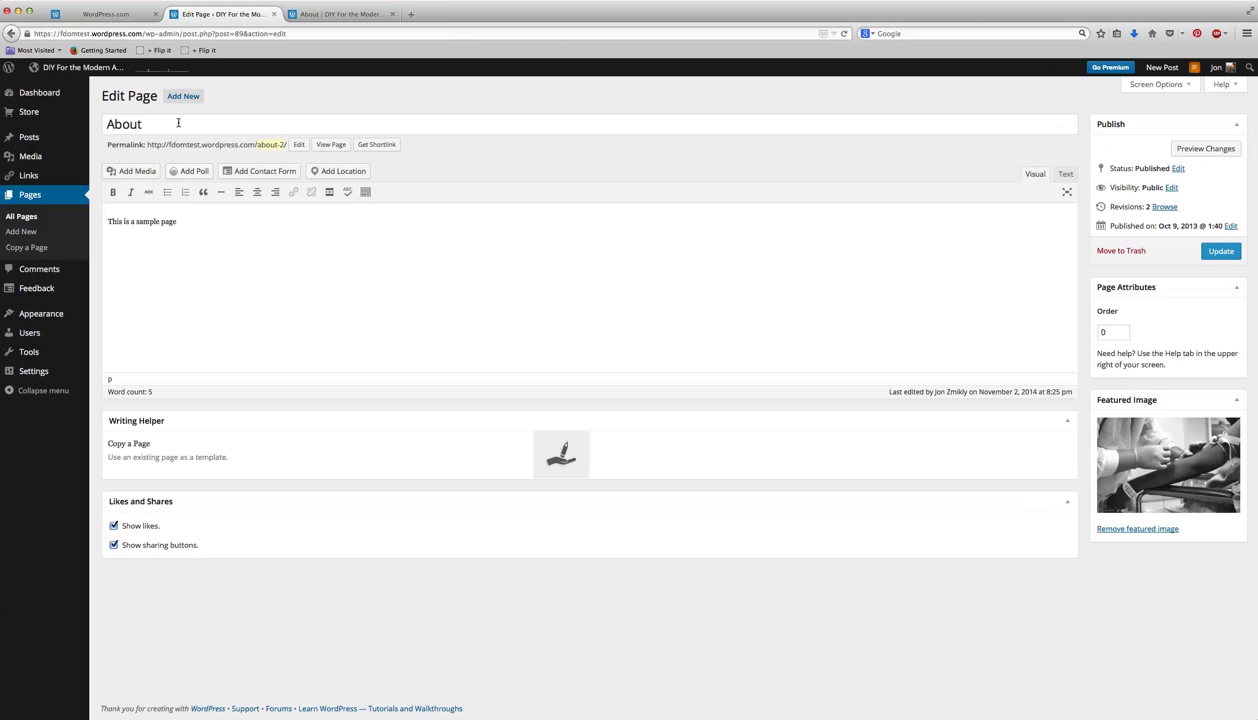
Step: Examine the About page's title and body text in the editor
left_click(168, 122)
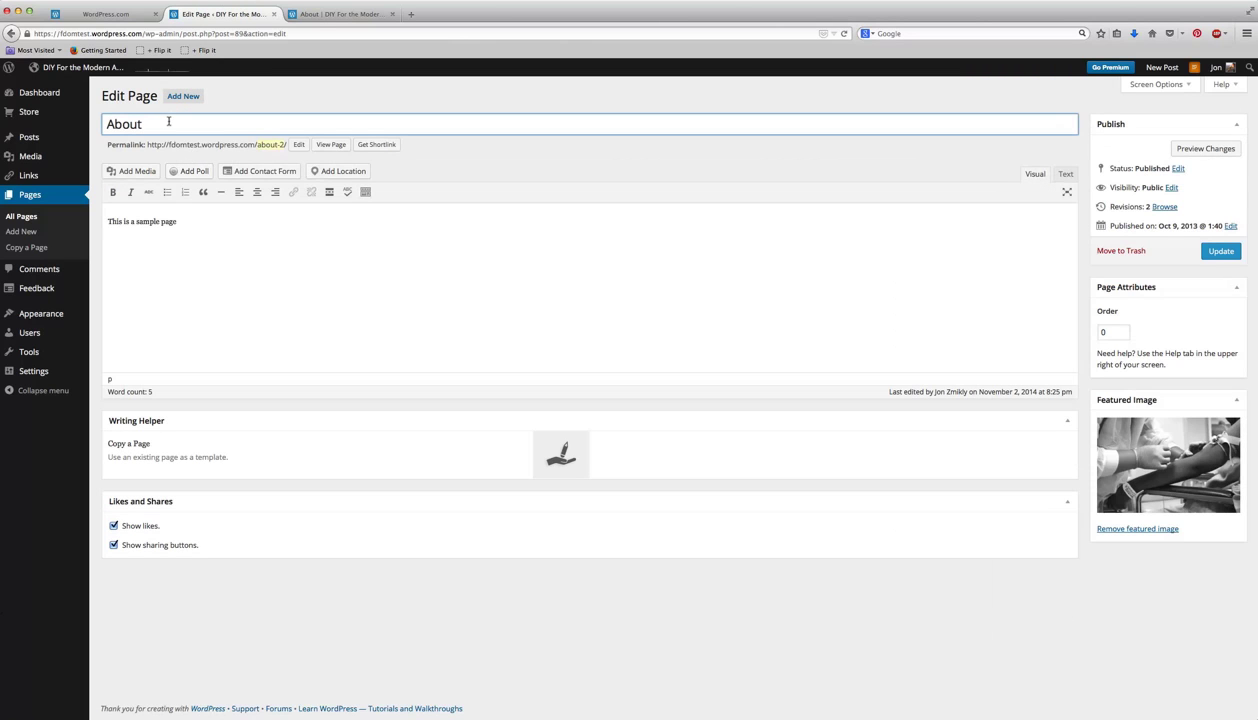
left_click_drag(168, 122, 110, 123)
left_click(143, 121)
double_click(149, 118)
left_click(168, 121)
left_click(197, 216)
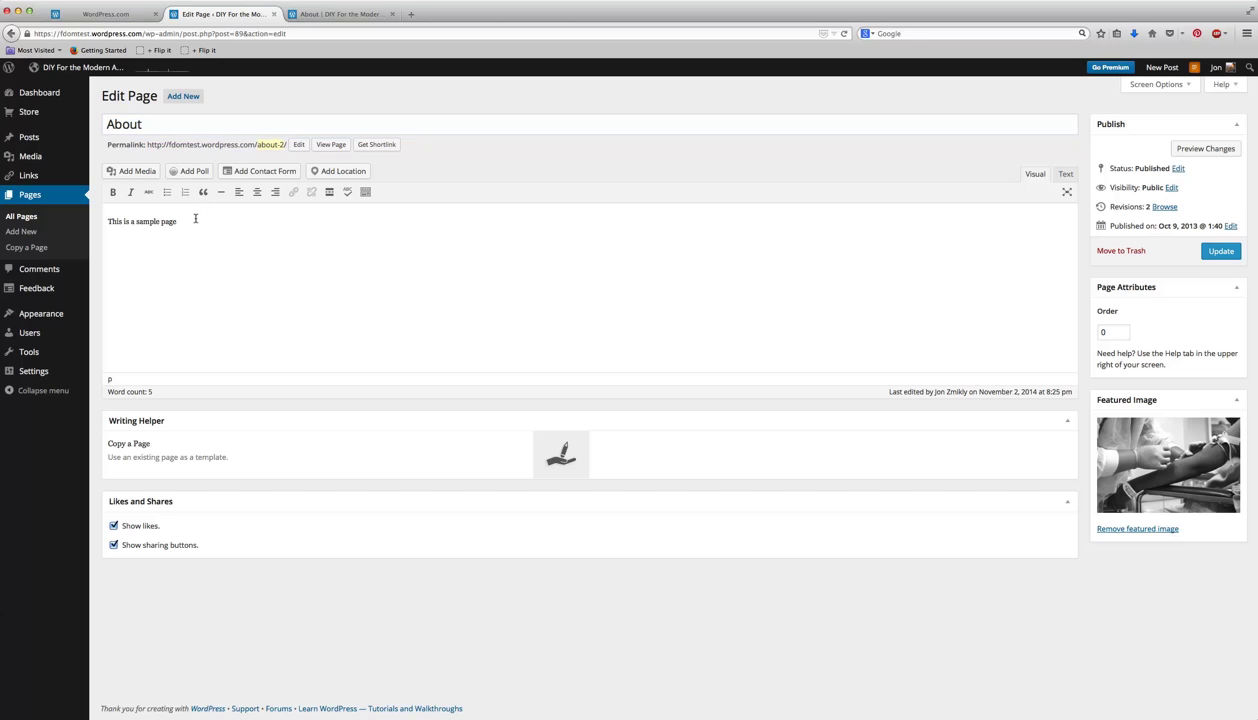
left_click_drag(144, 116, 113, 117)
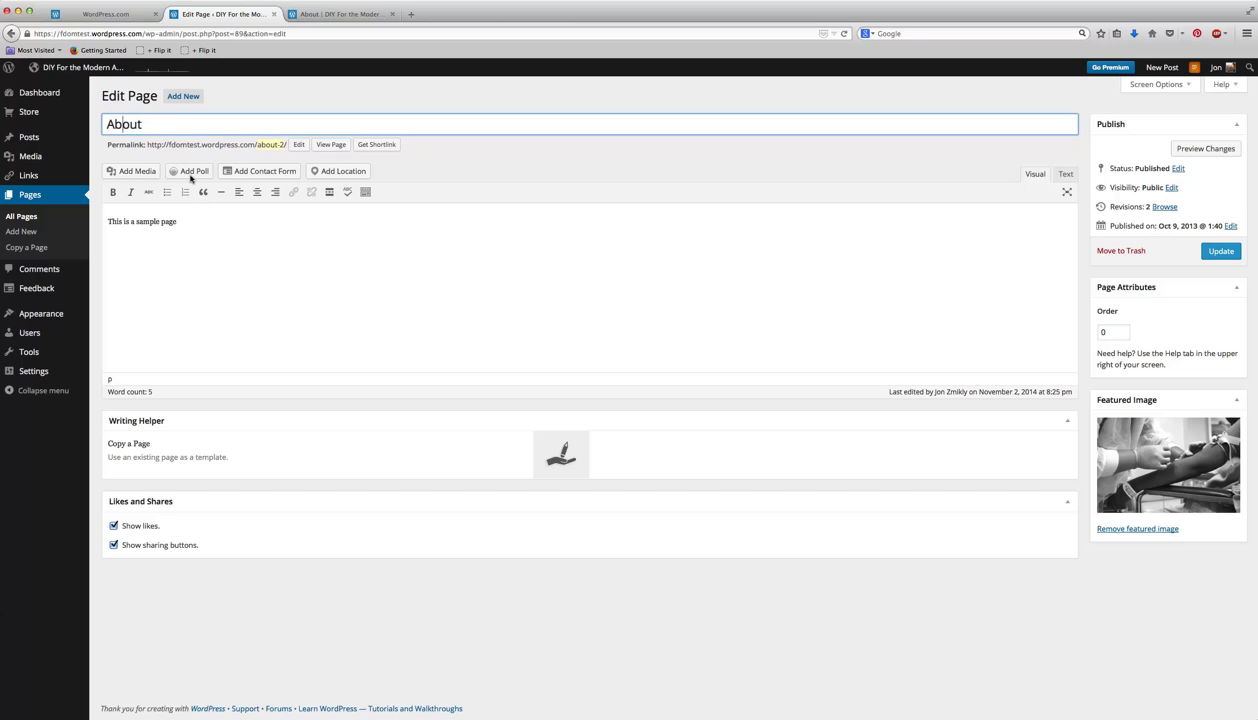
left_click_drag(185, 216, 103, 218)
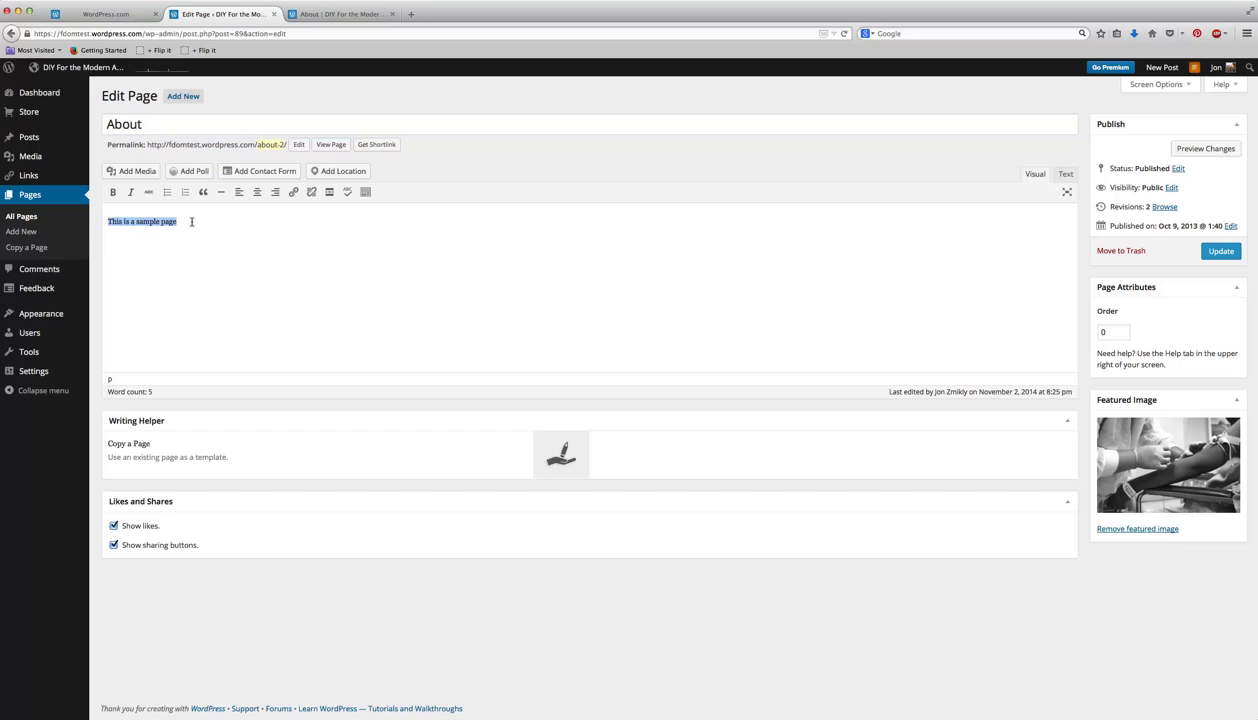
left_click_drag(195, 219, 88, 222)
left_click(112, 218)
left_click(214, 229)
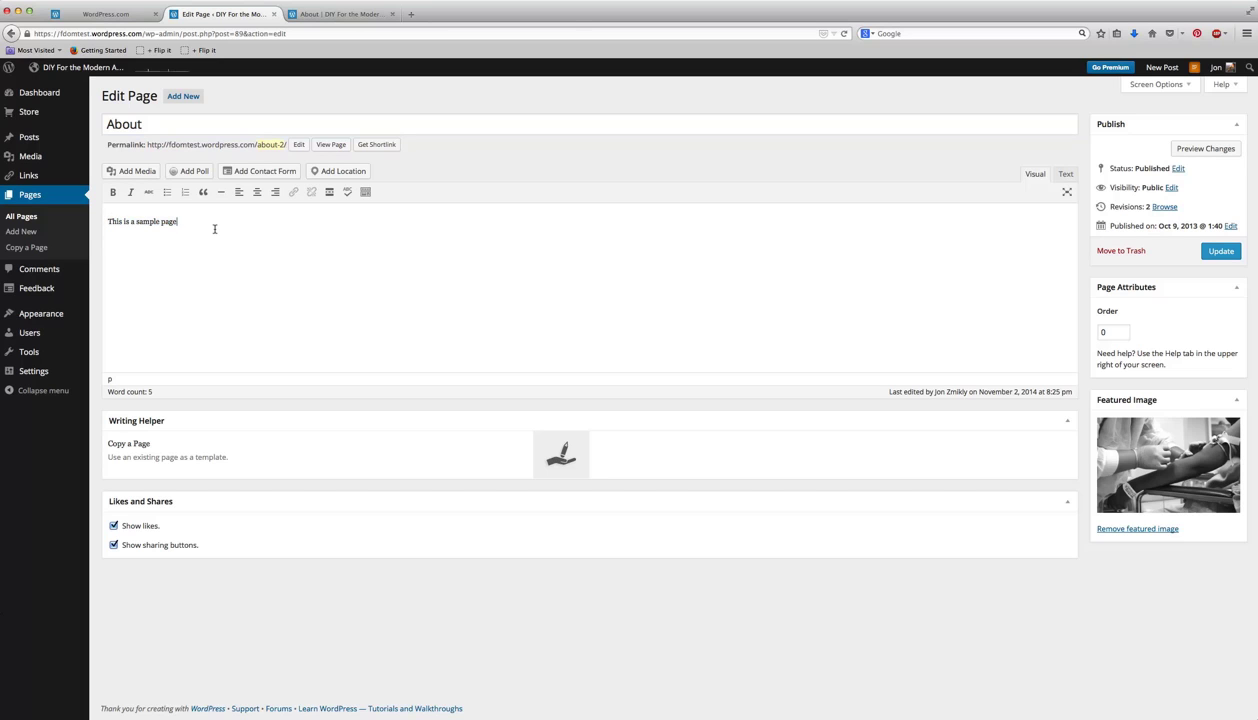
key("Home")
key("End")
Step: Update the About page, then reload it on the live site and check its navigation sidebar
left_click(1222, 252)
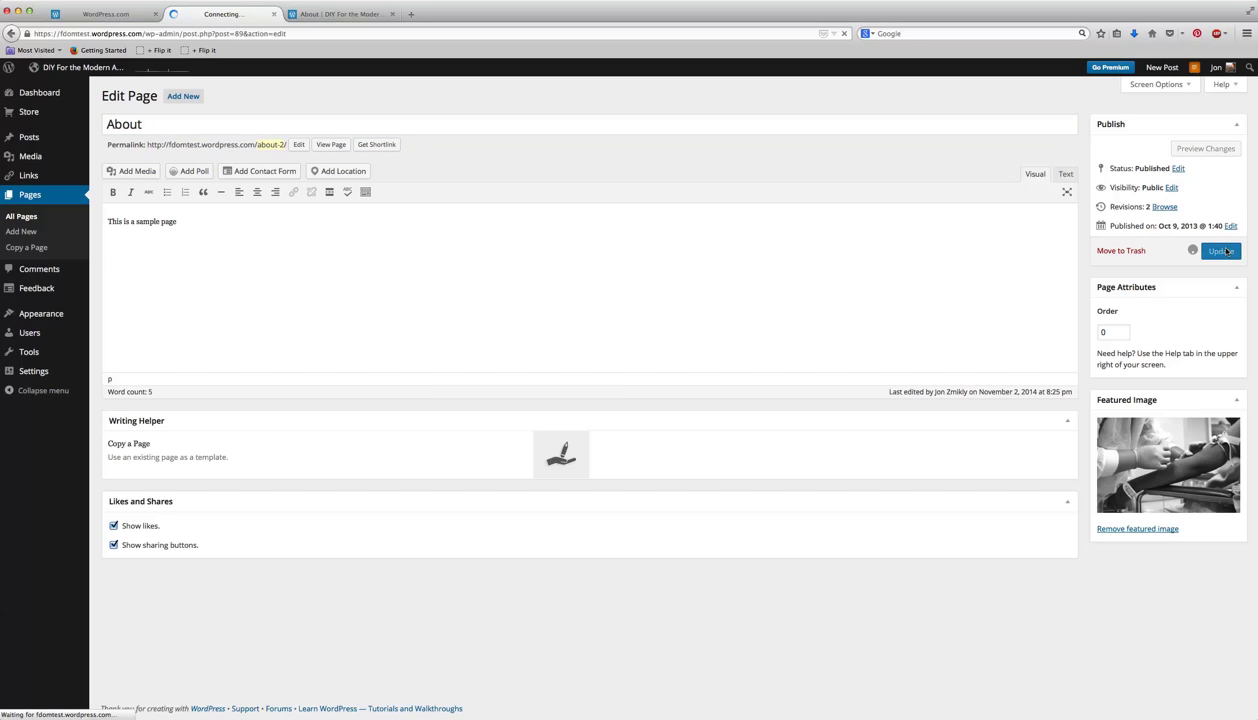
left_click(337, 14)
left_click(845, 33)
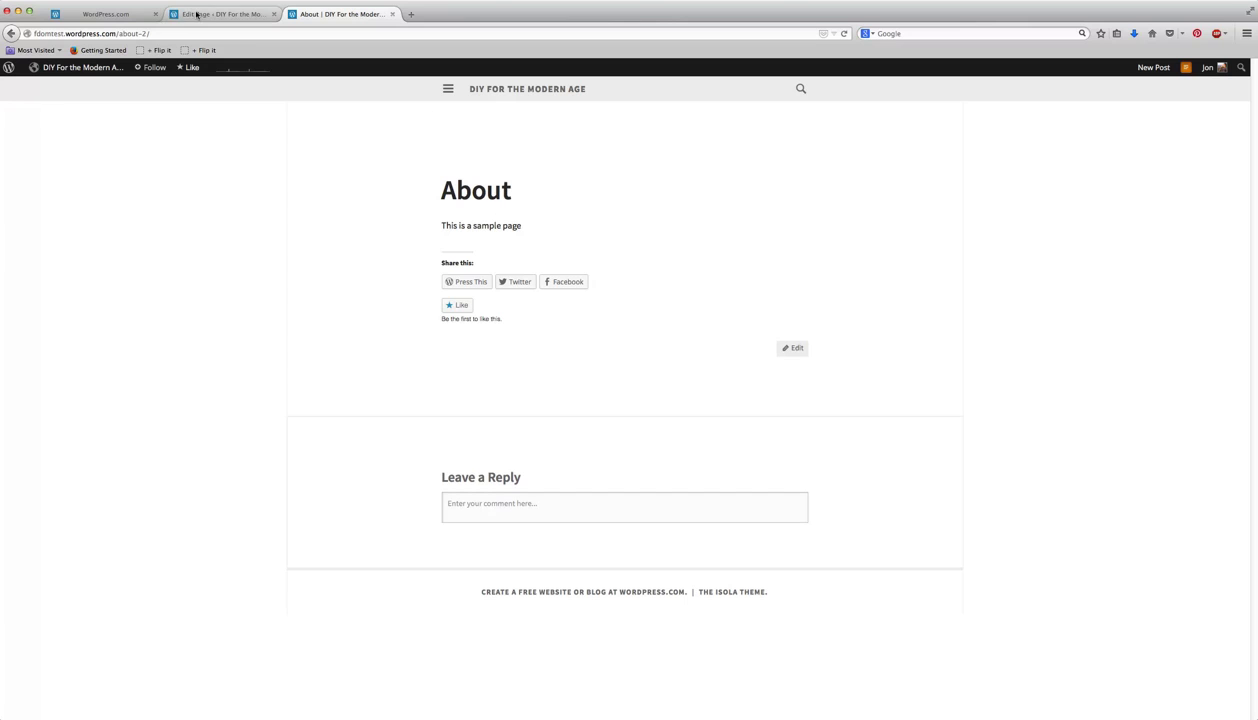
left_click(446, 89)
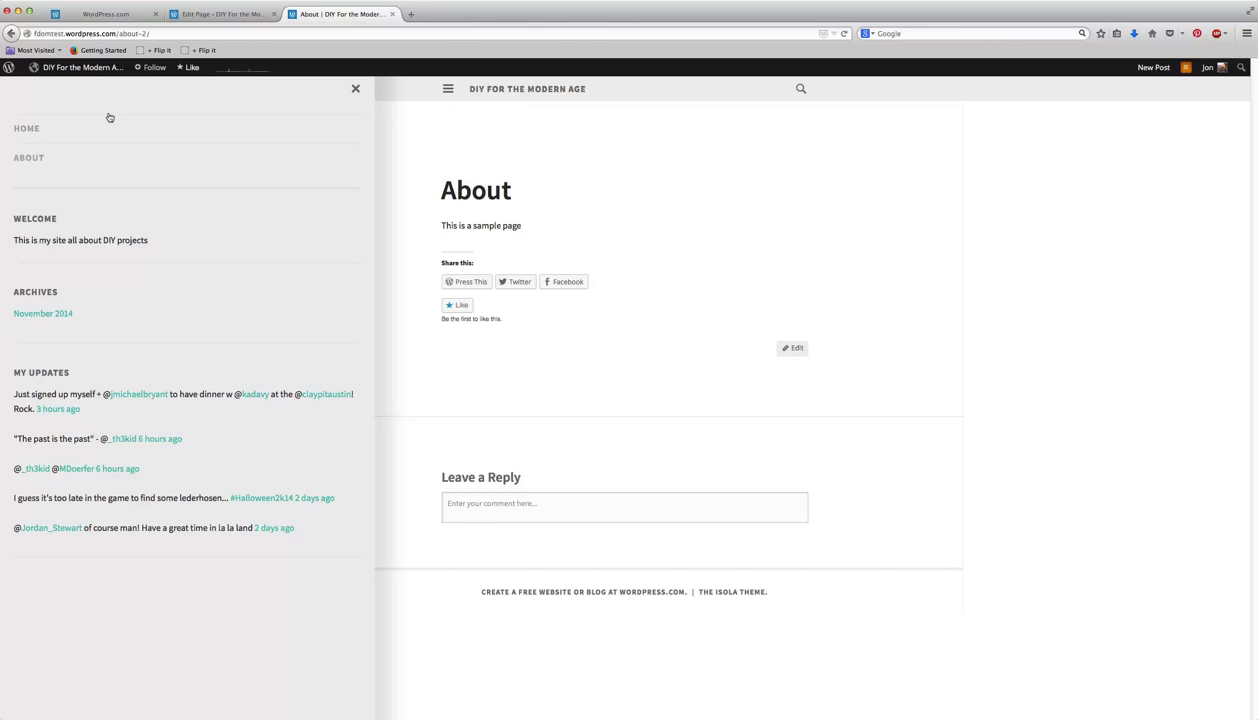
left_click(441, 88)
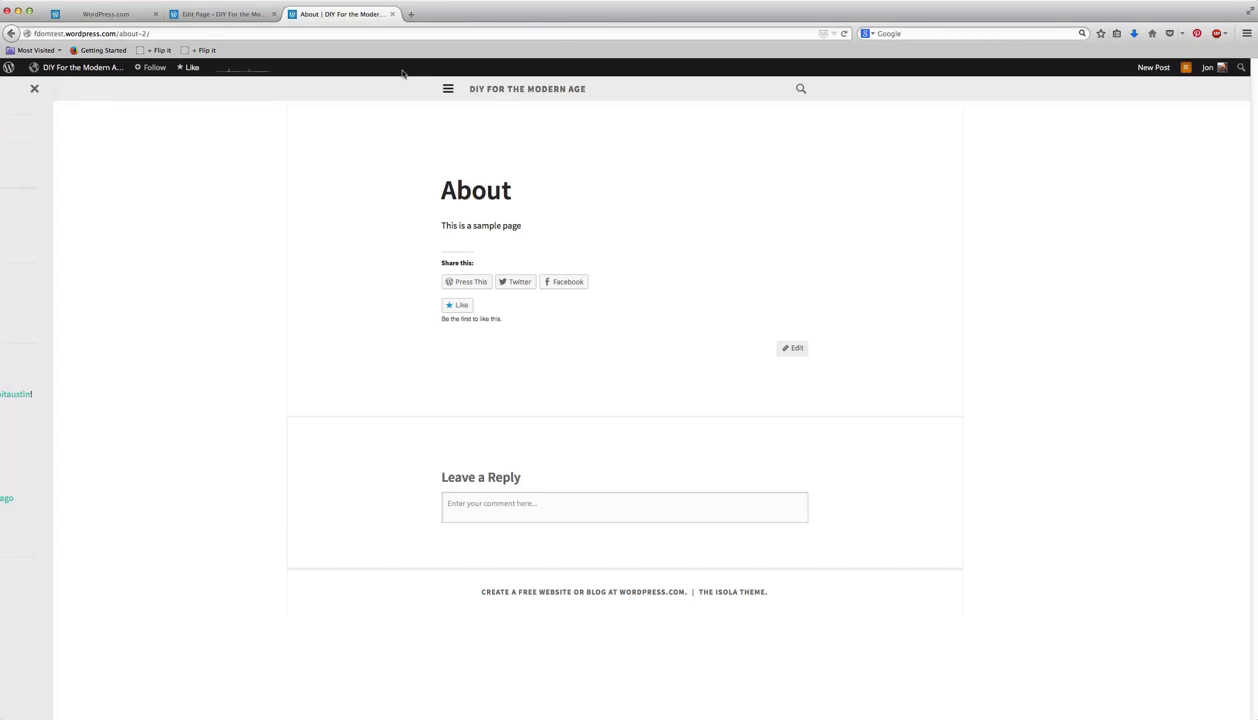
Step: Return to the dashboard and open the editor for the site's navigation menus
left_click(211, 14)
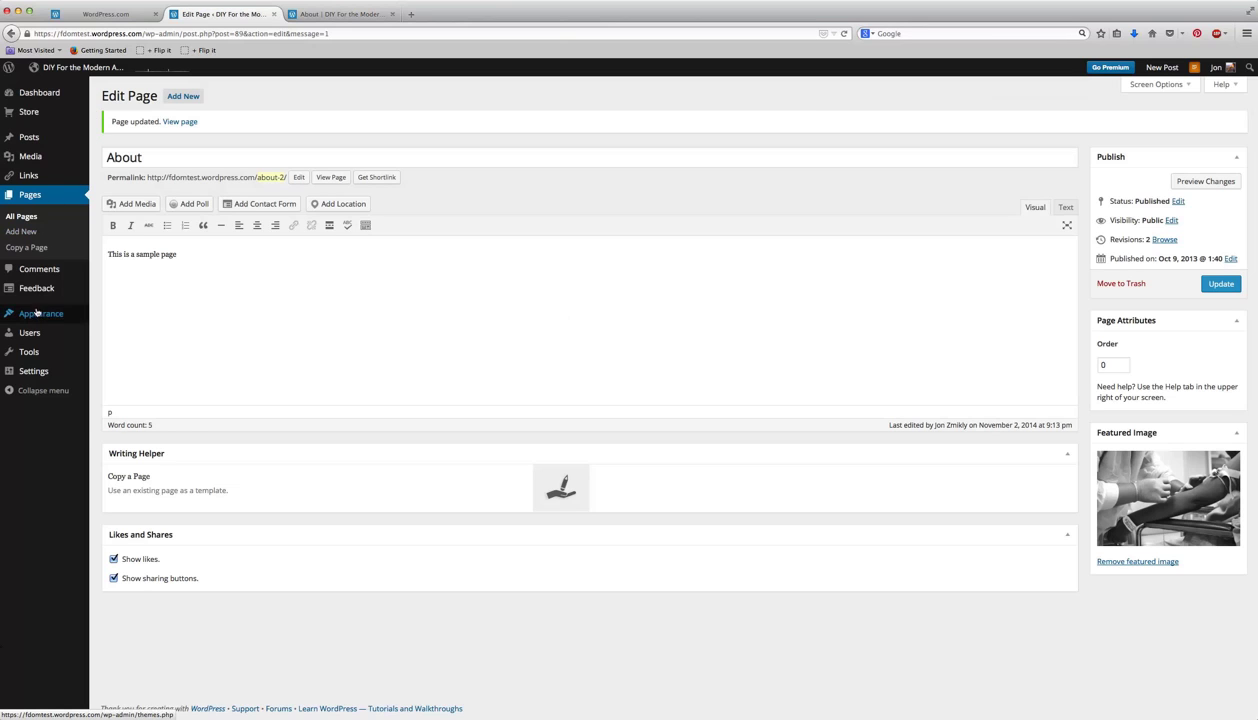
mouse_move(36, 312)
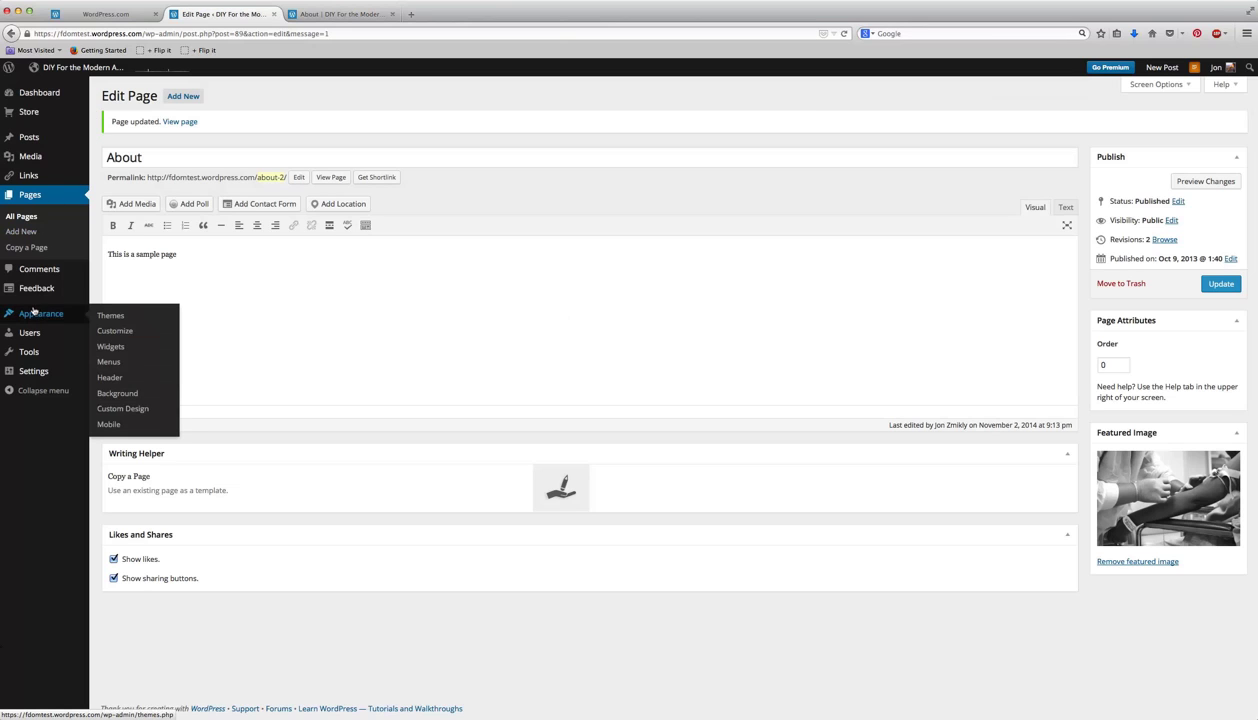
left_click(107, 360)
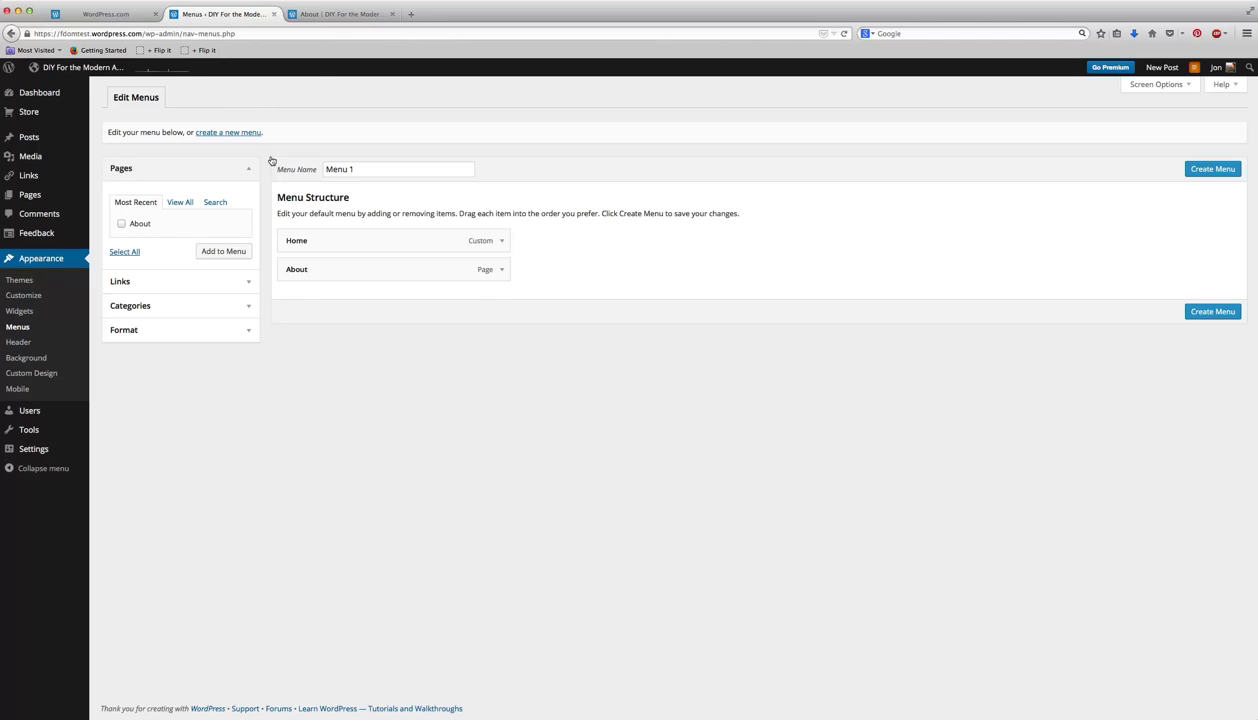
Step: Compare the navigation links on the live site's homepage with the Home and About items in the menu structure
left_click(328, 16)
left_click(473, 87)
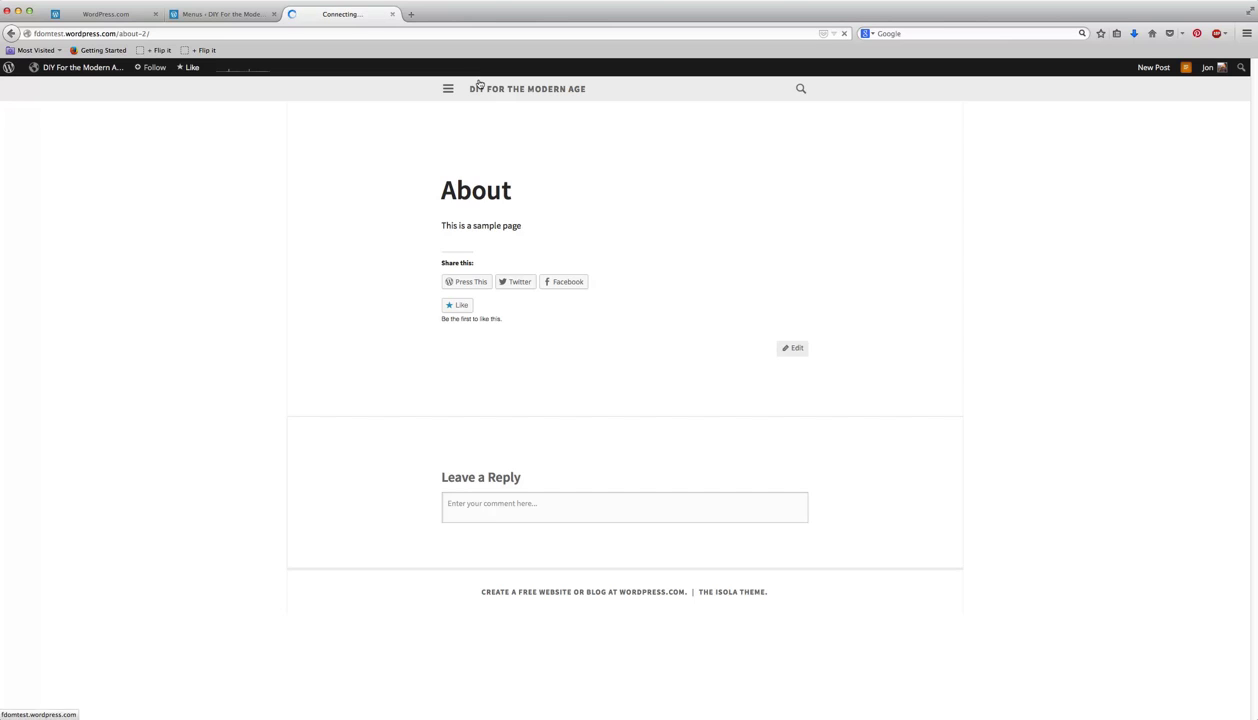
left_click(446, 88)
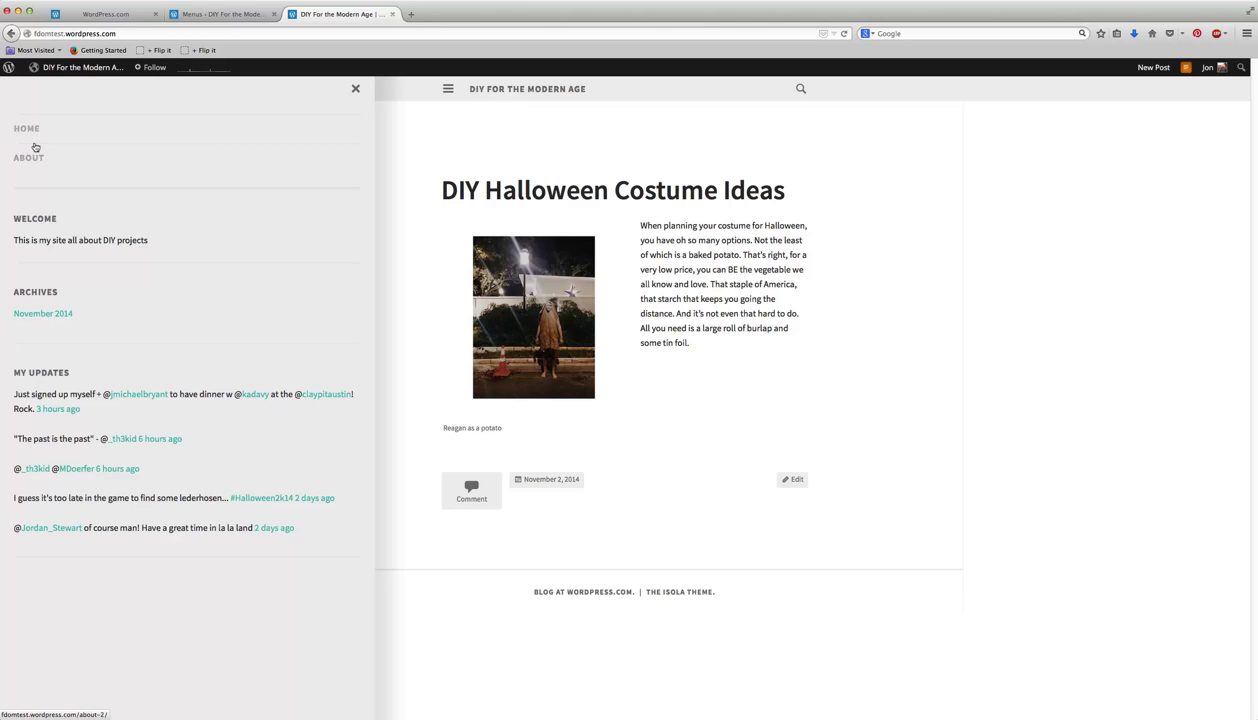
left_click(217, 14)
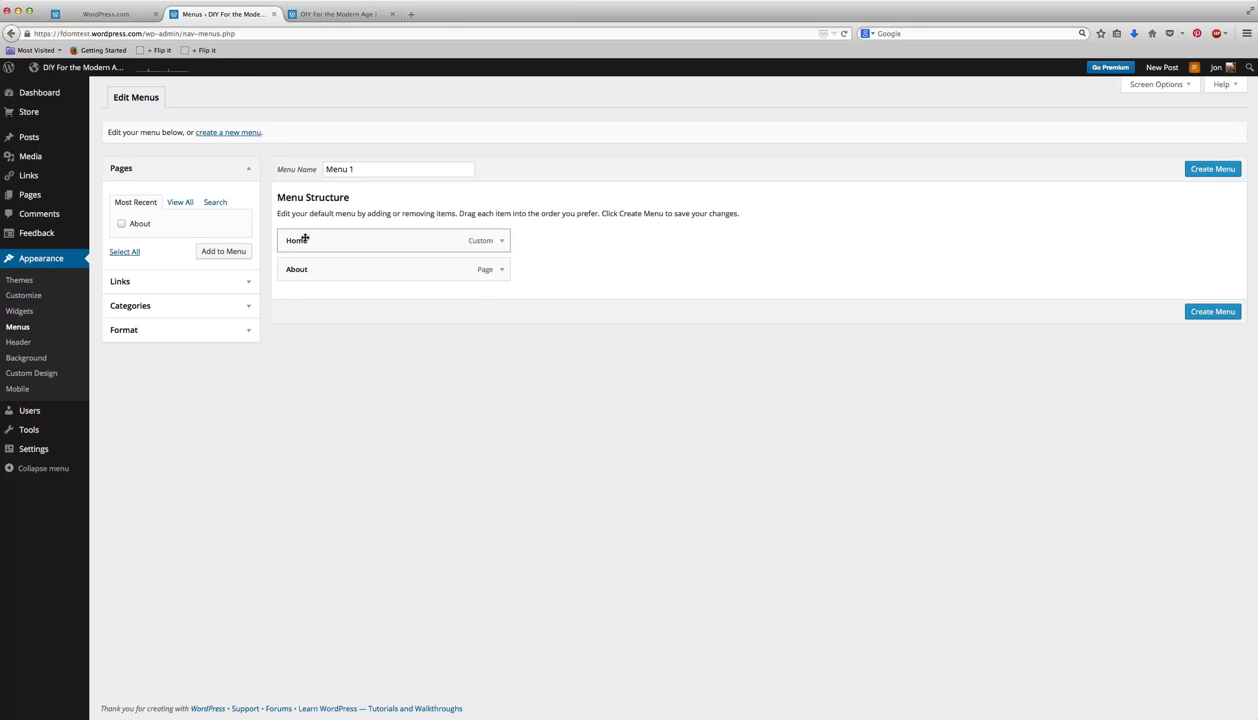
mouse_move(298, 269)
left_mouse_down()
mouse_move(295, 225)
mouse_move(292, 250)
left_mouse_up()
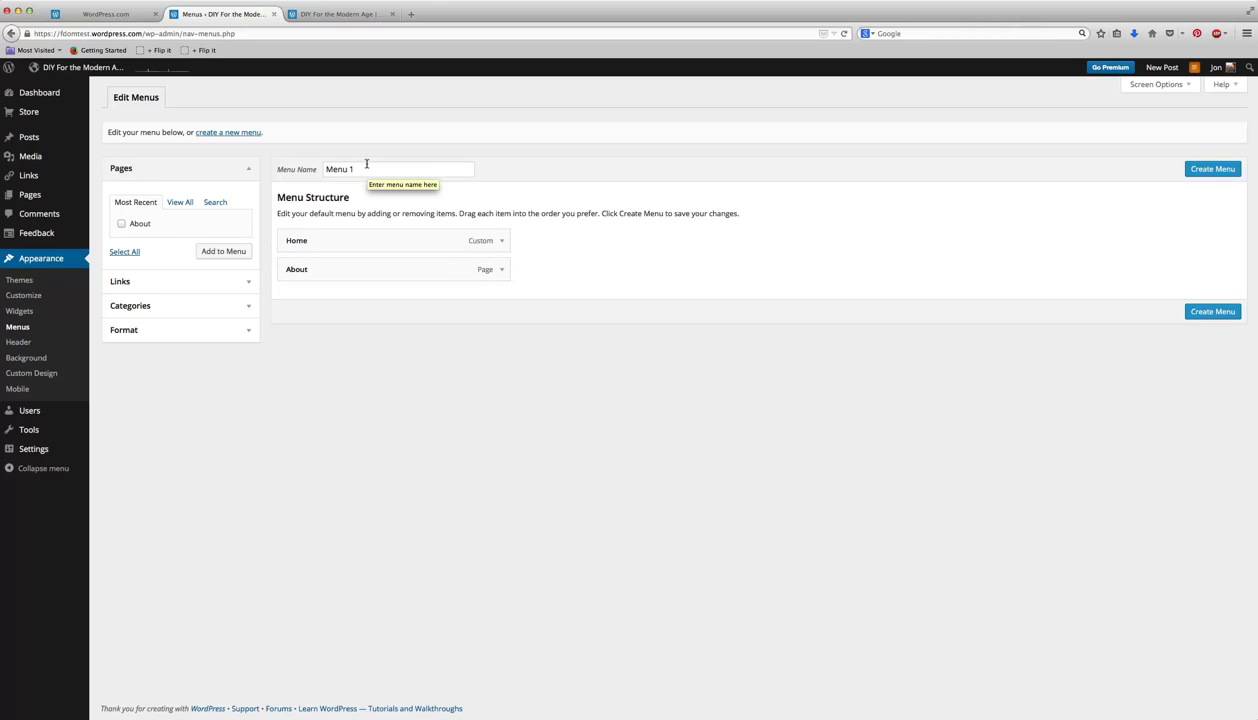
Step: Name the new menu Main Menu and create it with its Home and About items
left_click_drag(366, 164, 313, 164)
type("M")
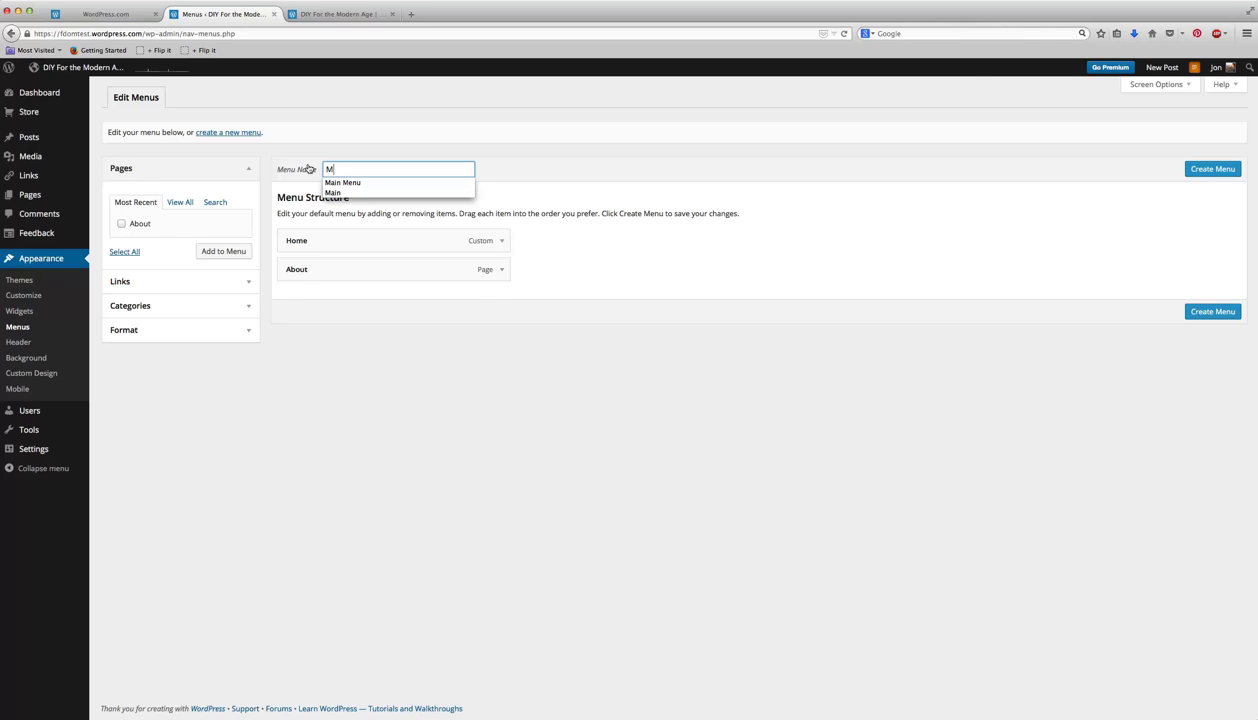
type("ain Menu")
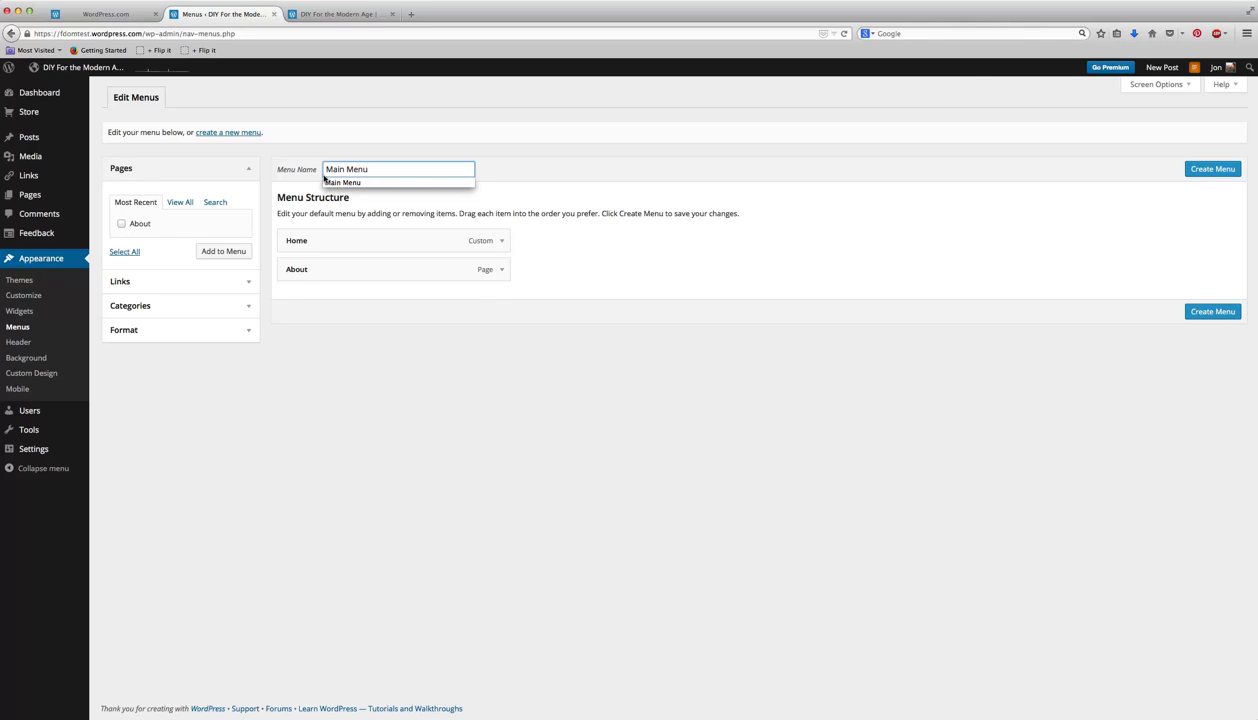
left_click(324, 181)
left_click(1210, 312)
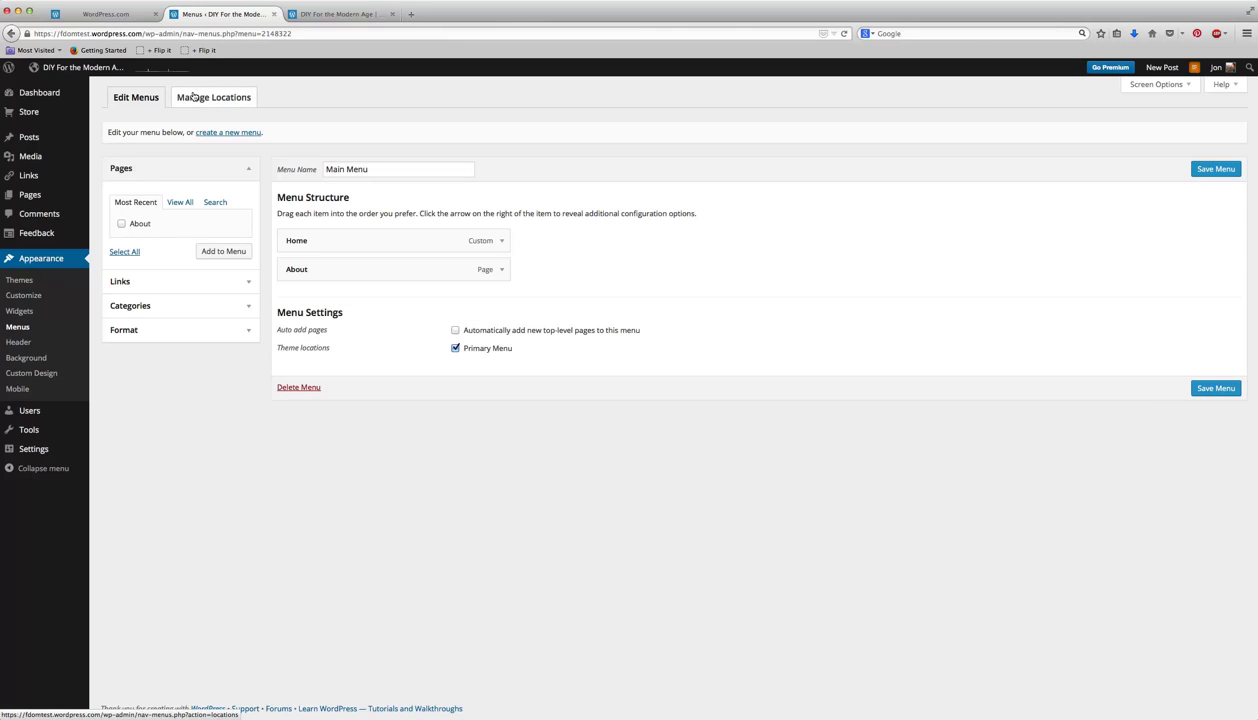
Step: Assign Main Menu to the theme's Primary Menu location, checking the live site's navigation, and save the location changes
left_click(197, 97)
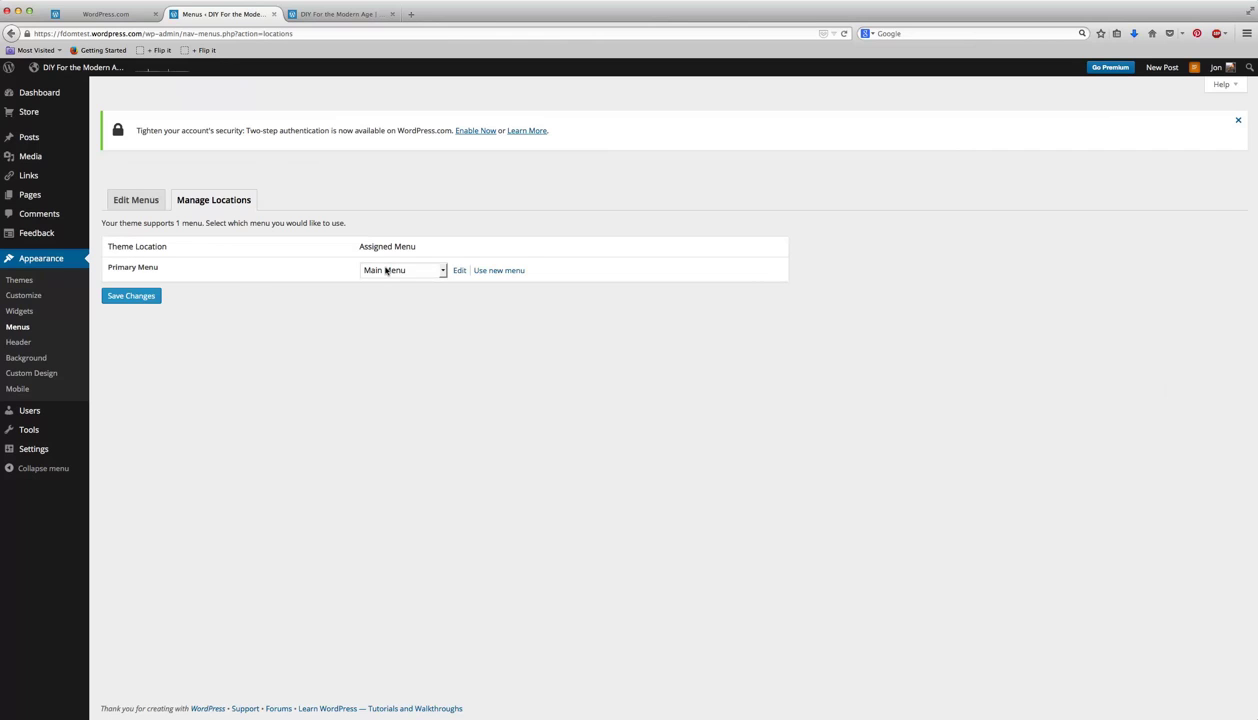
left_click(333, 13)
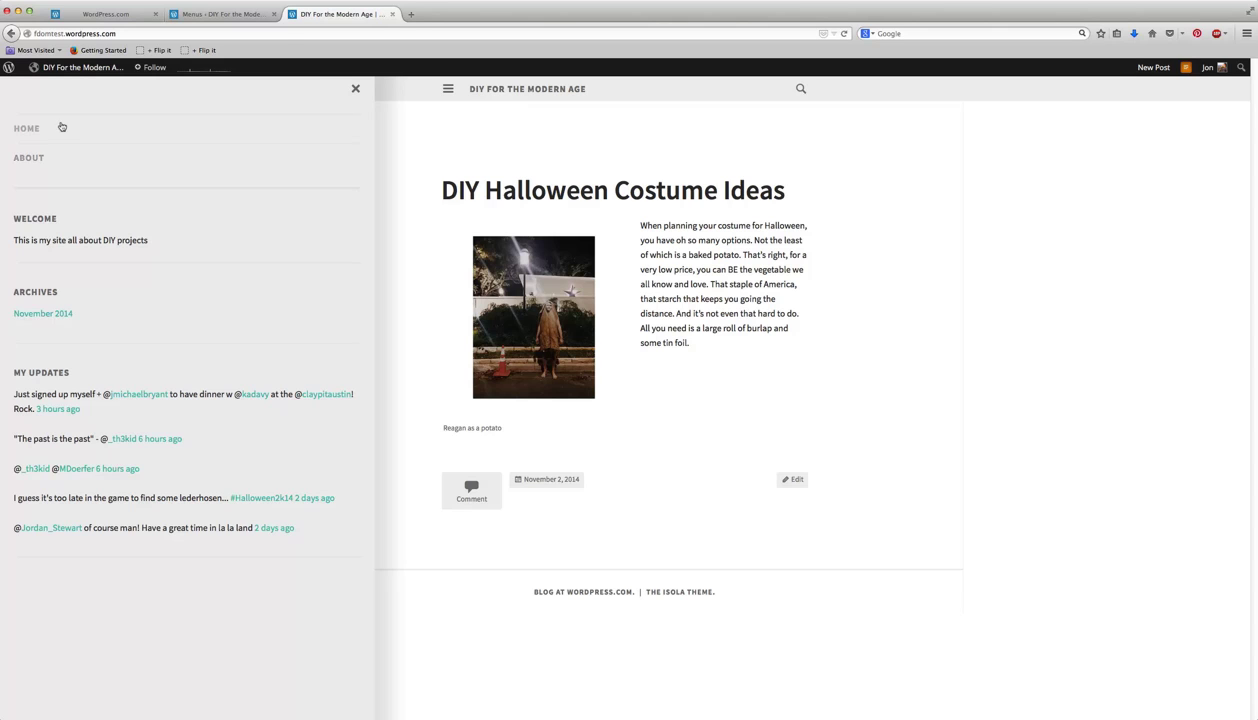
left_click(188, 13)
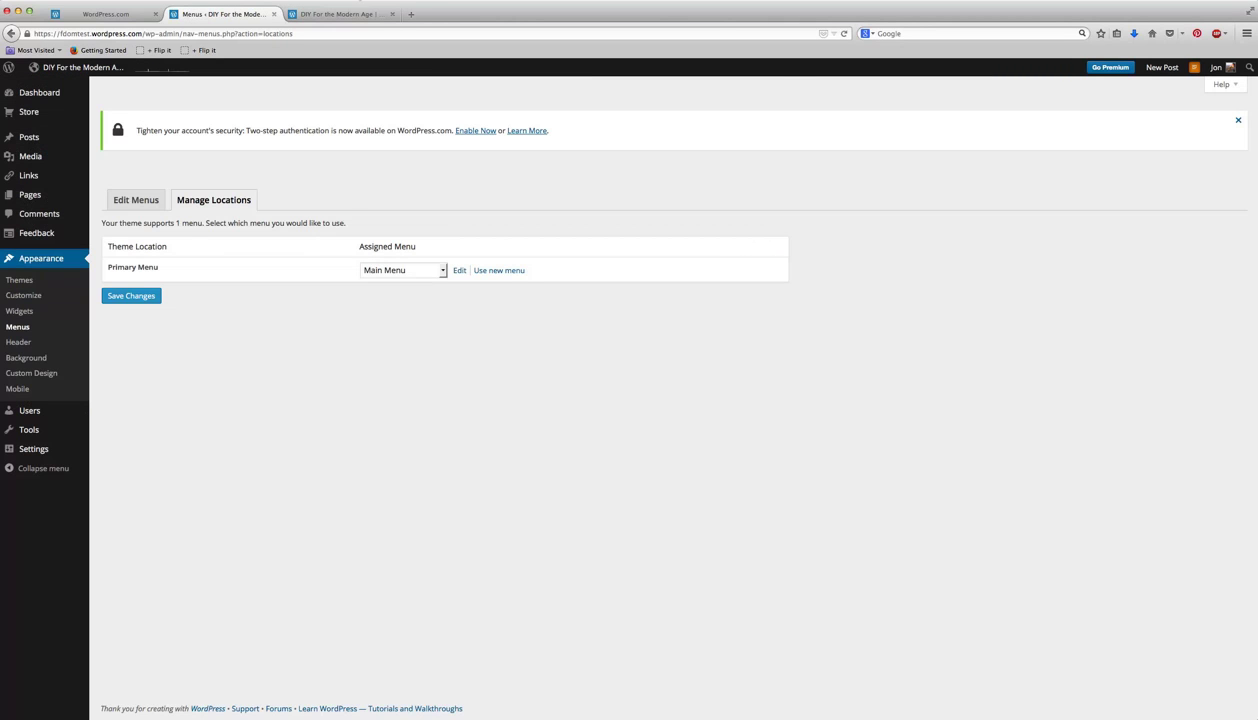
left_click(398, 269)
left_click(380, 296)
left_click(314, 15)
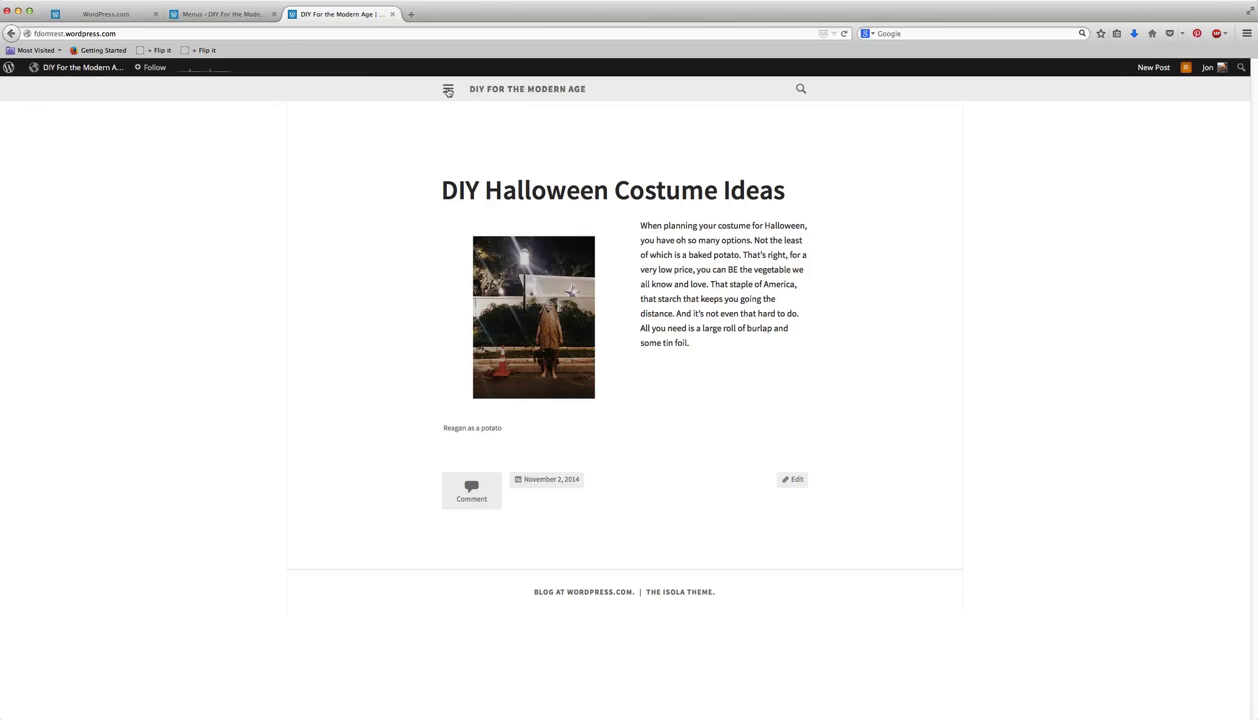
left_click(211, 14)
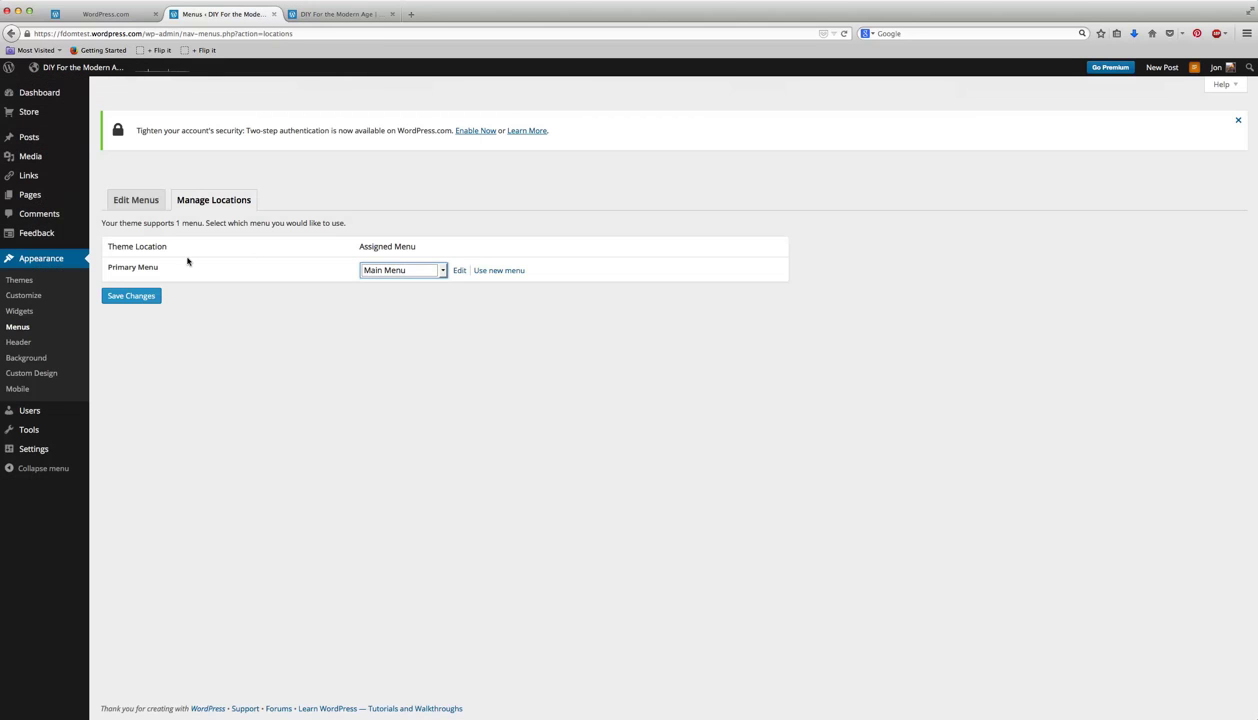
left_click(375, 271)
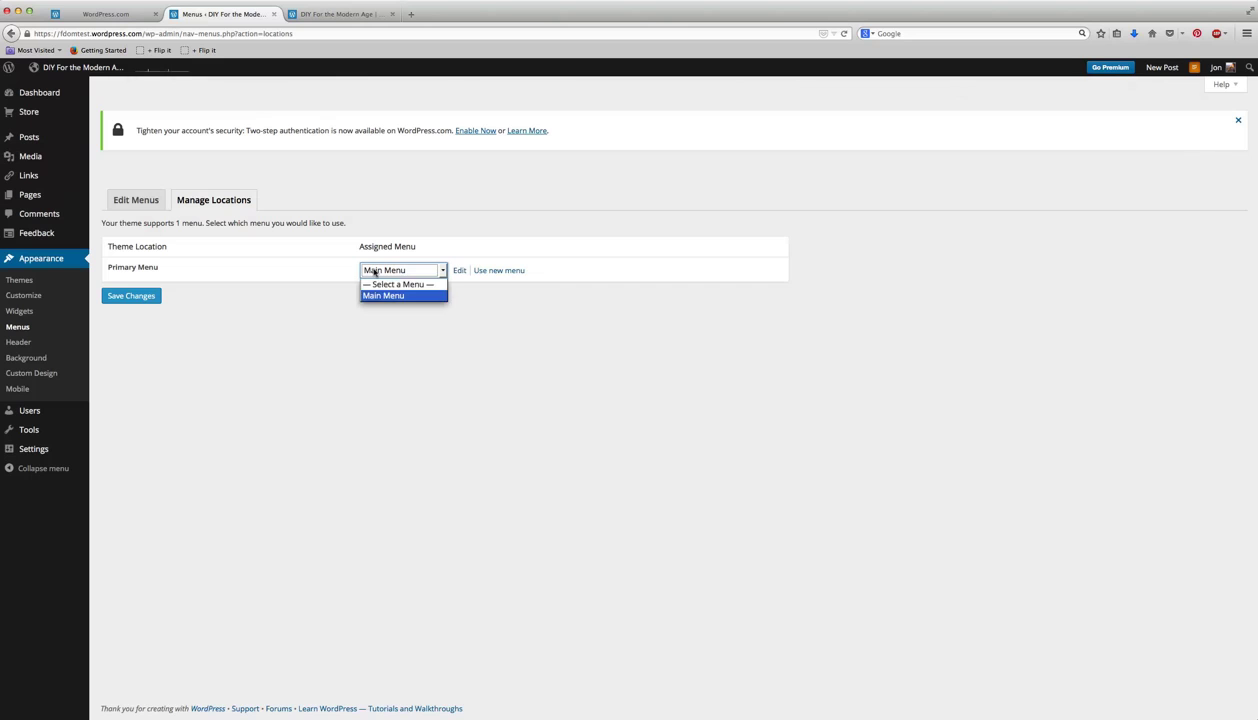
left_click(373, 292)
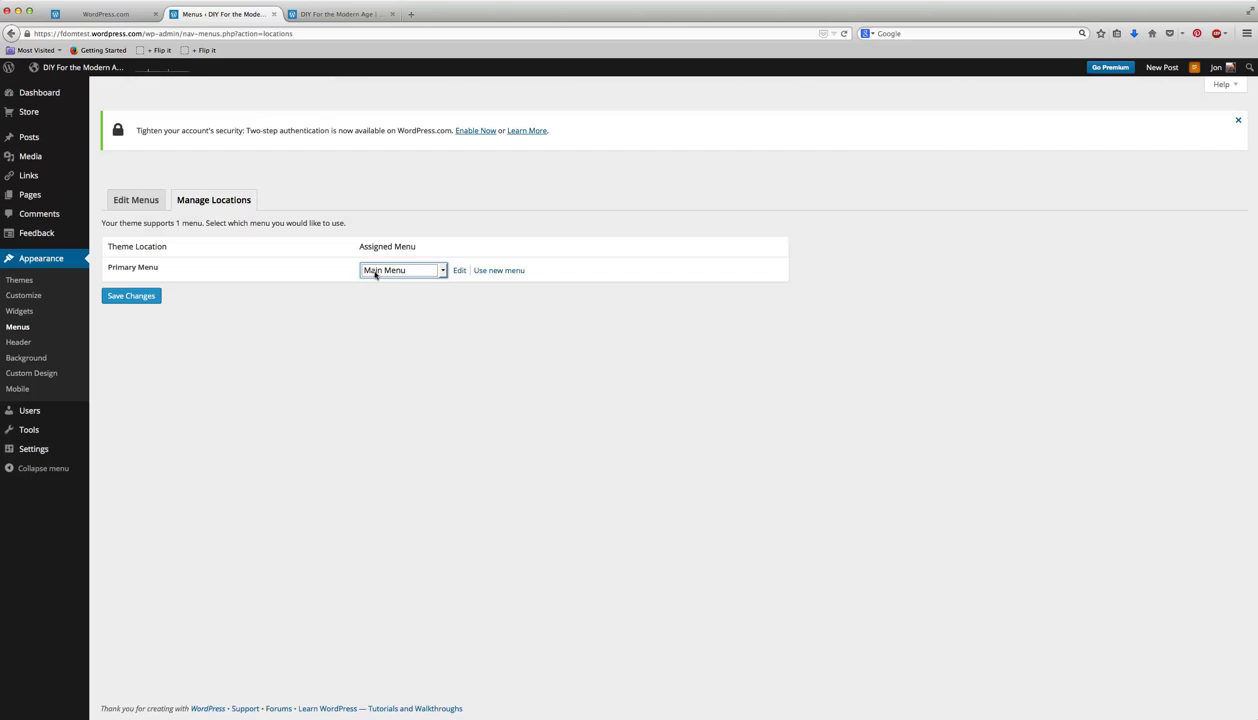
left_click(127, 296)
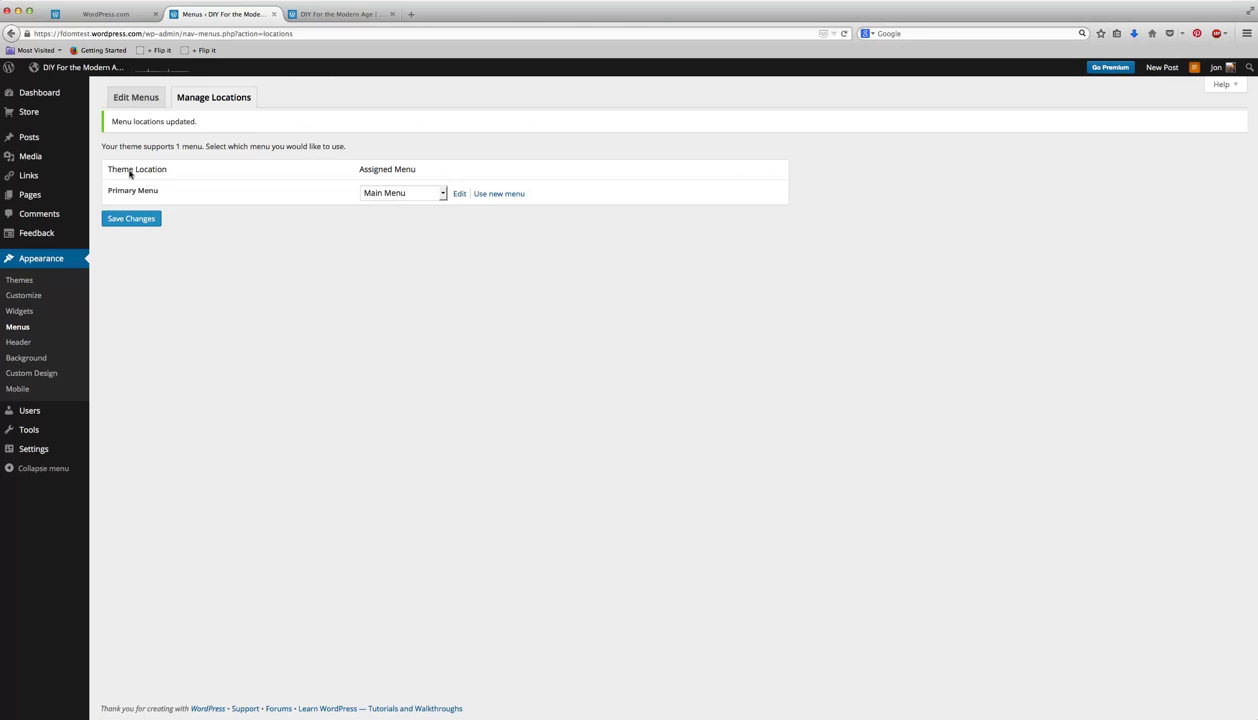
Step: Move the About item above Home in the Main Menu structure and save the menu
left_click(131, 97)
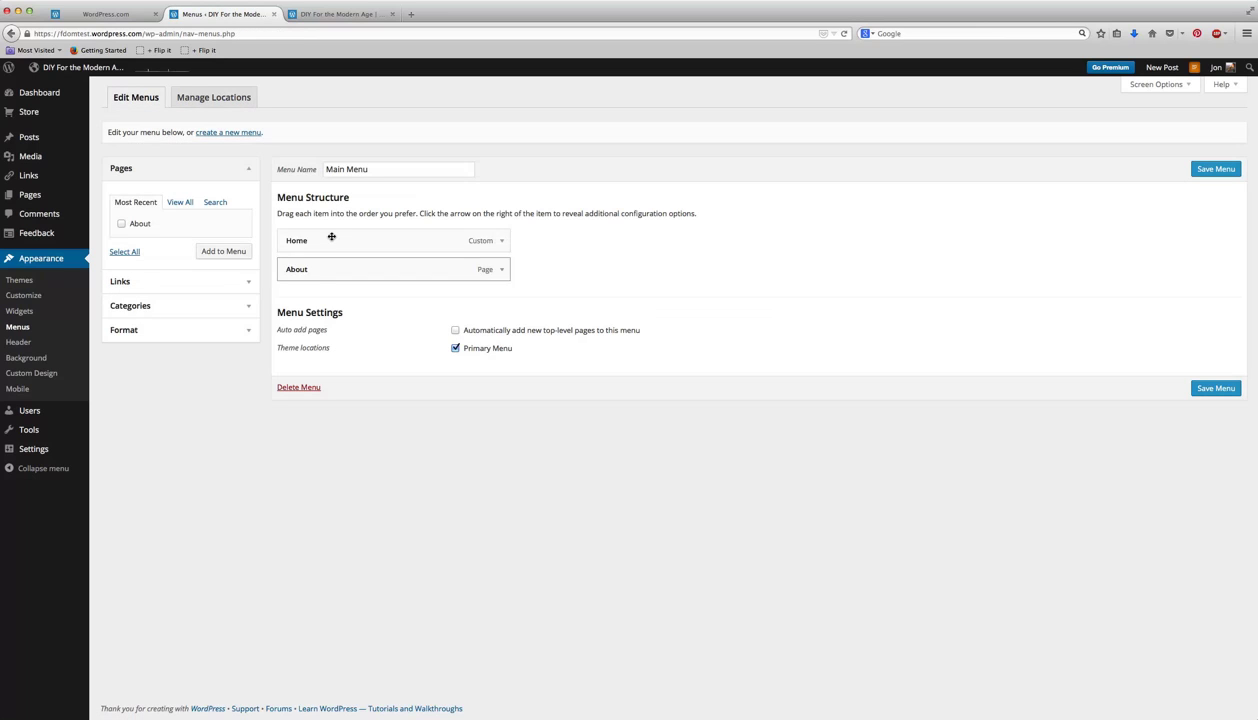
left_click_drag(303, 269, 310, 237)
left_click(1216, 390)
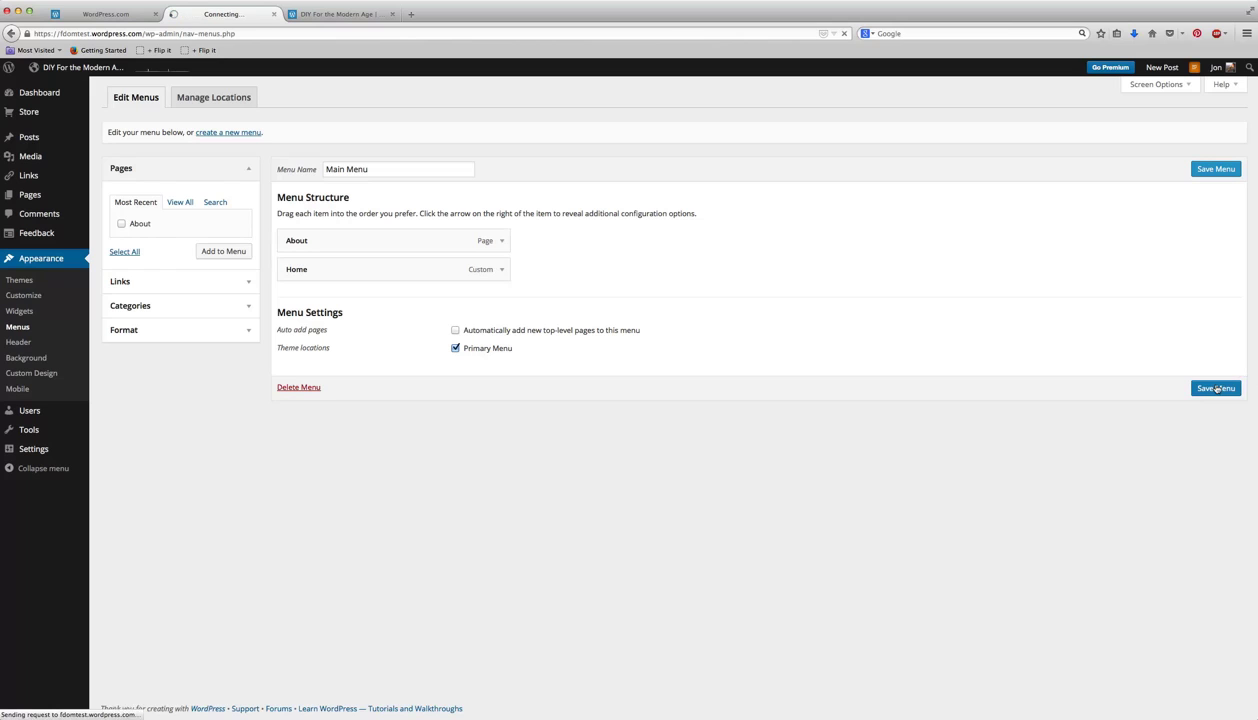
Step: Reload the live homepage and check the order of the links in its navigation sidebar
key("ctrl+Tab")
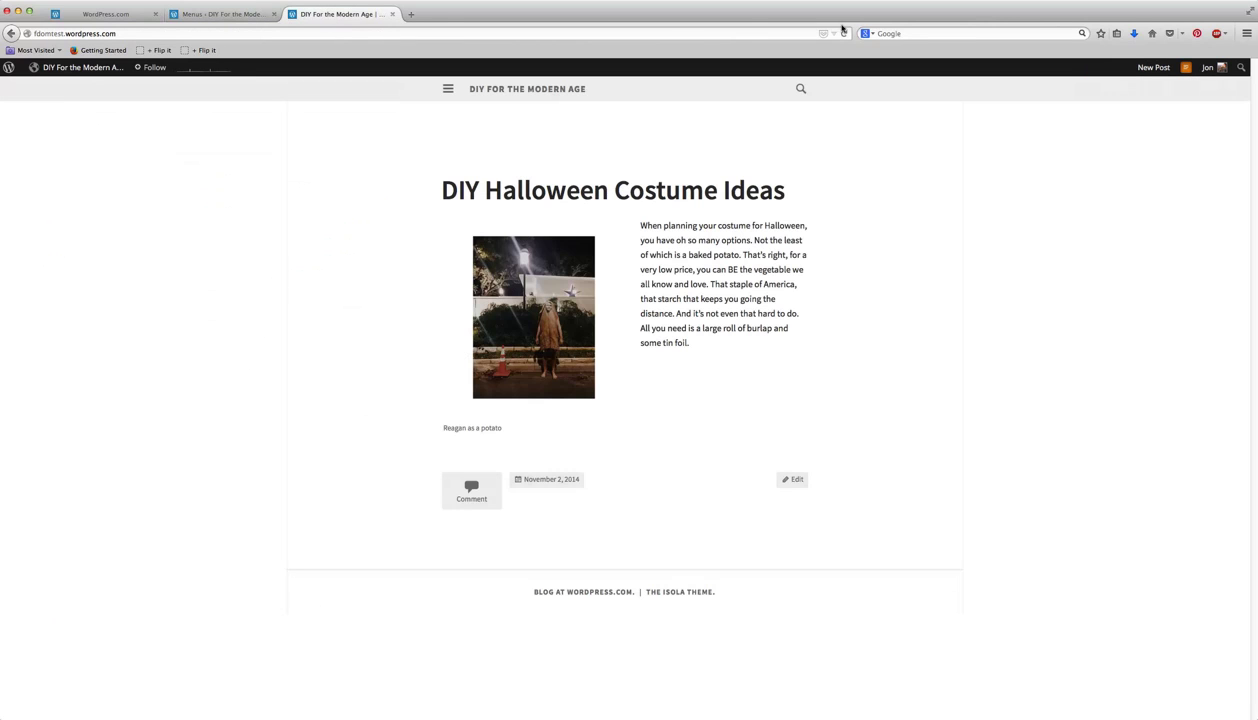
left_click(843, 34)
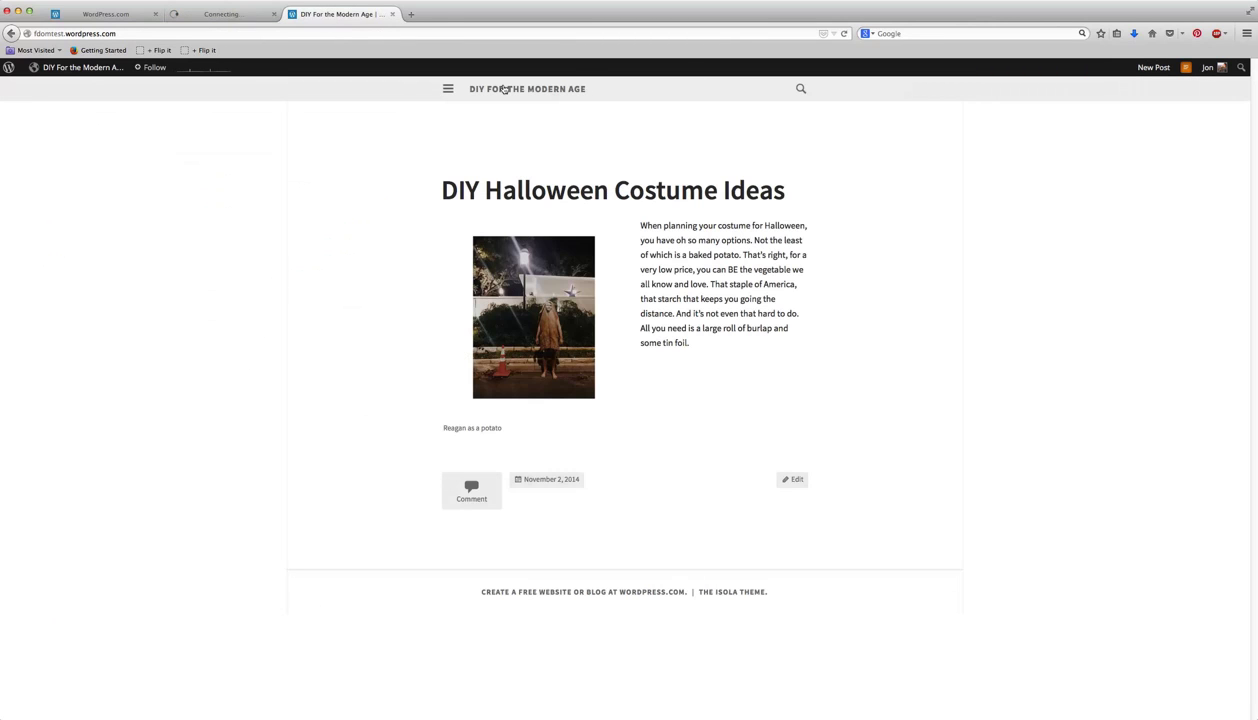
left_click(446, 88)
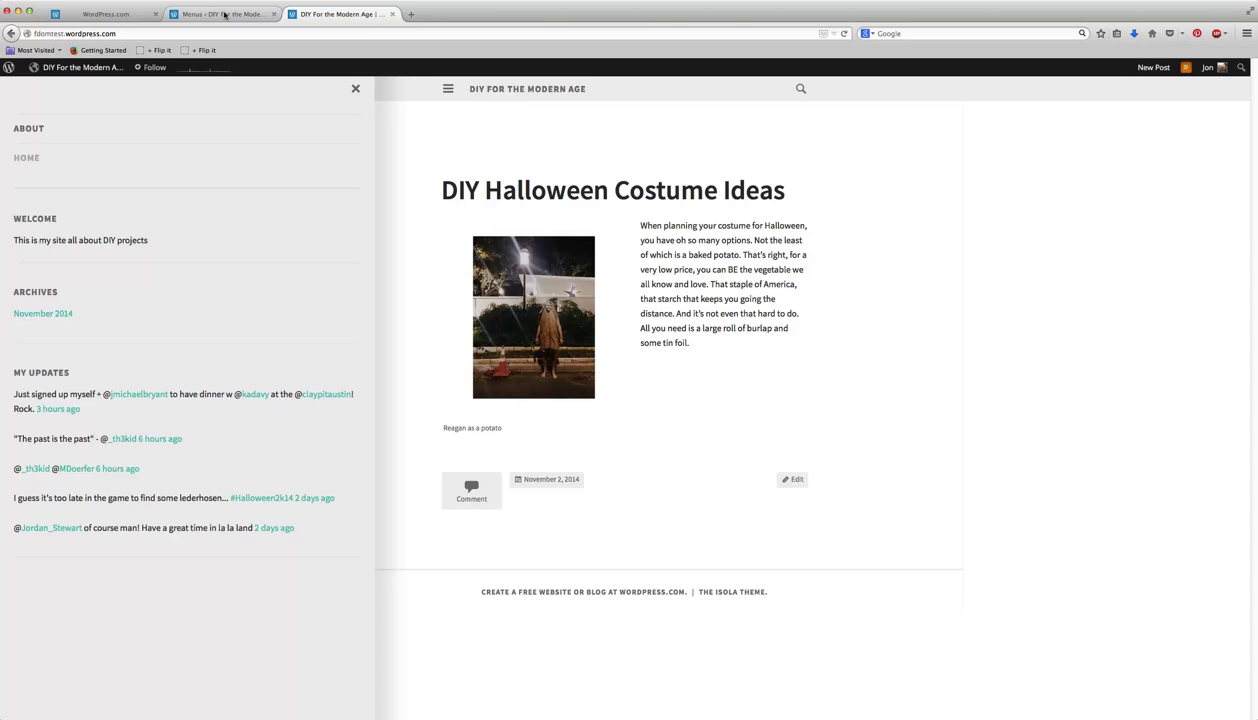
Step: Move Home back above About, nest About as a sub item of Home, and save the menu
left_click(226, 15)
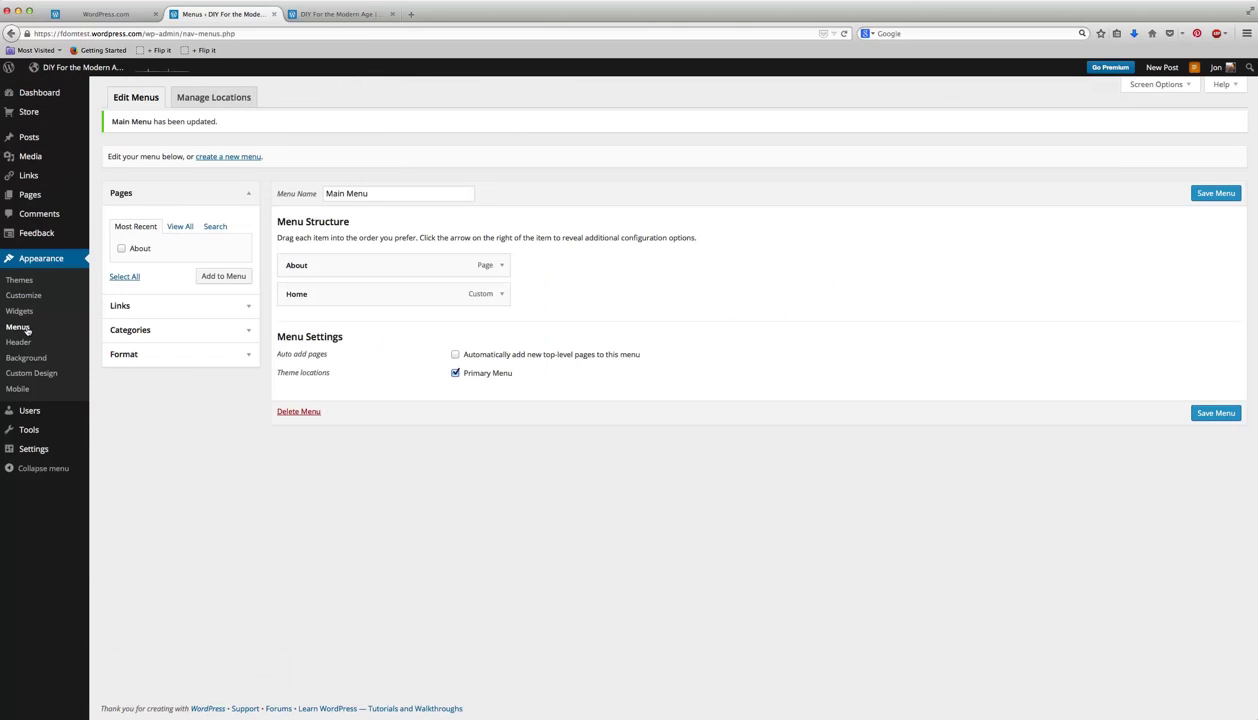
left_click_drag(332, 294, 324, 262)
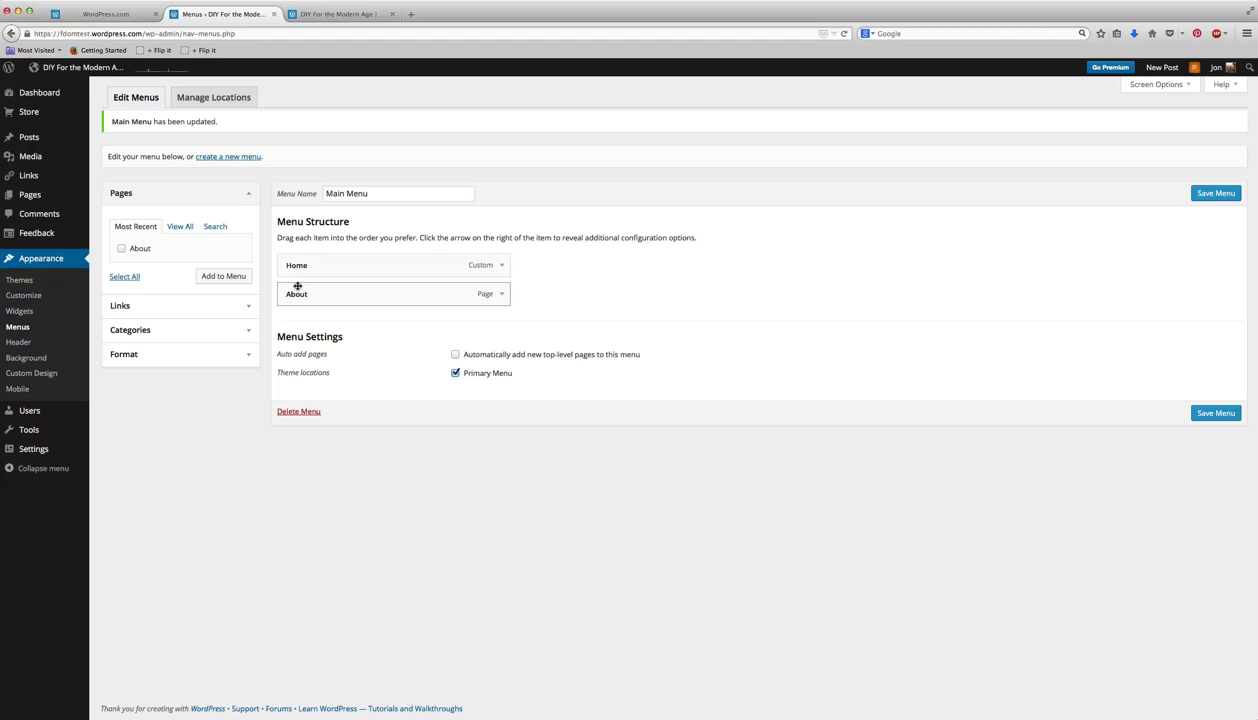
left_click_drag(295, 287, 314, 285)
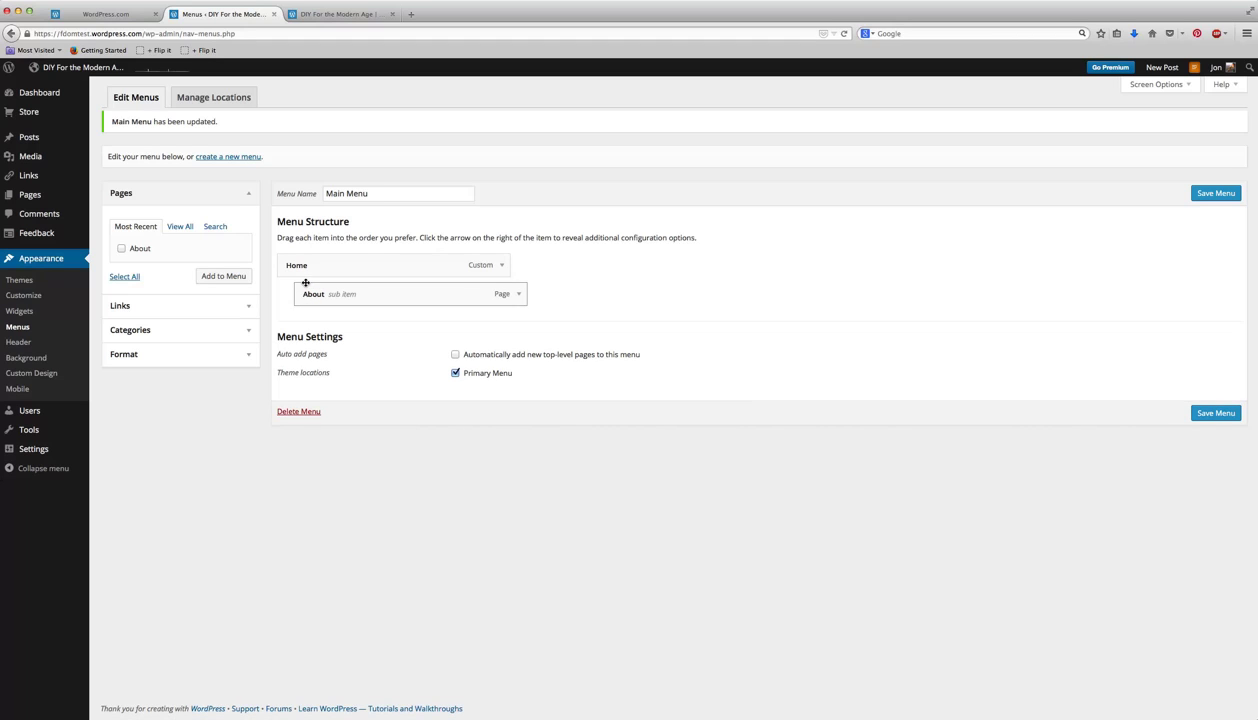
left_click(1200, 412)
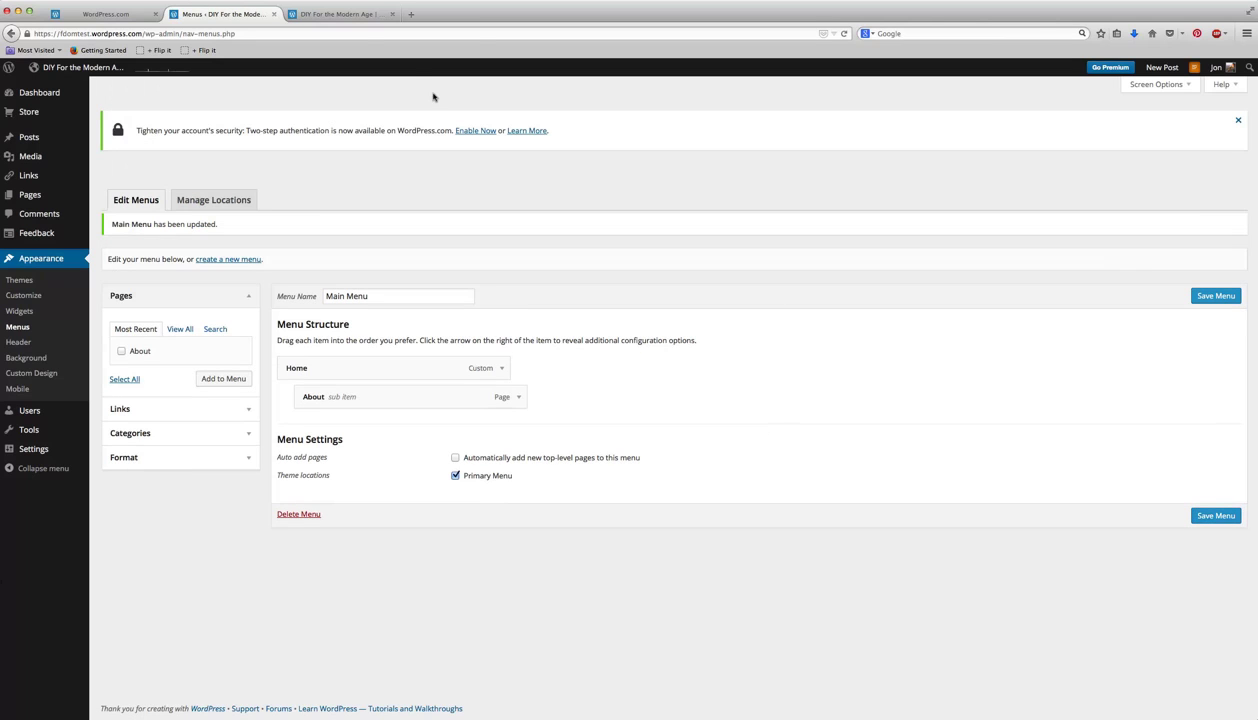
Step: Reload the live homepage and check how the nested About link is shown in the sidebar, closing it when done
left_click(341, 15)
key("super+r")
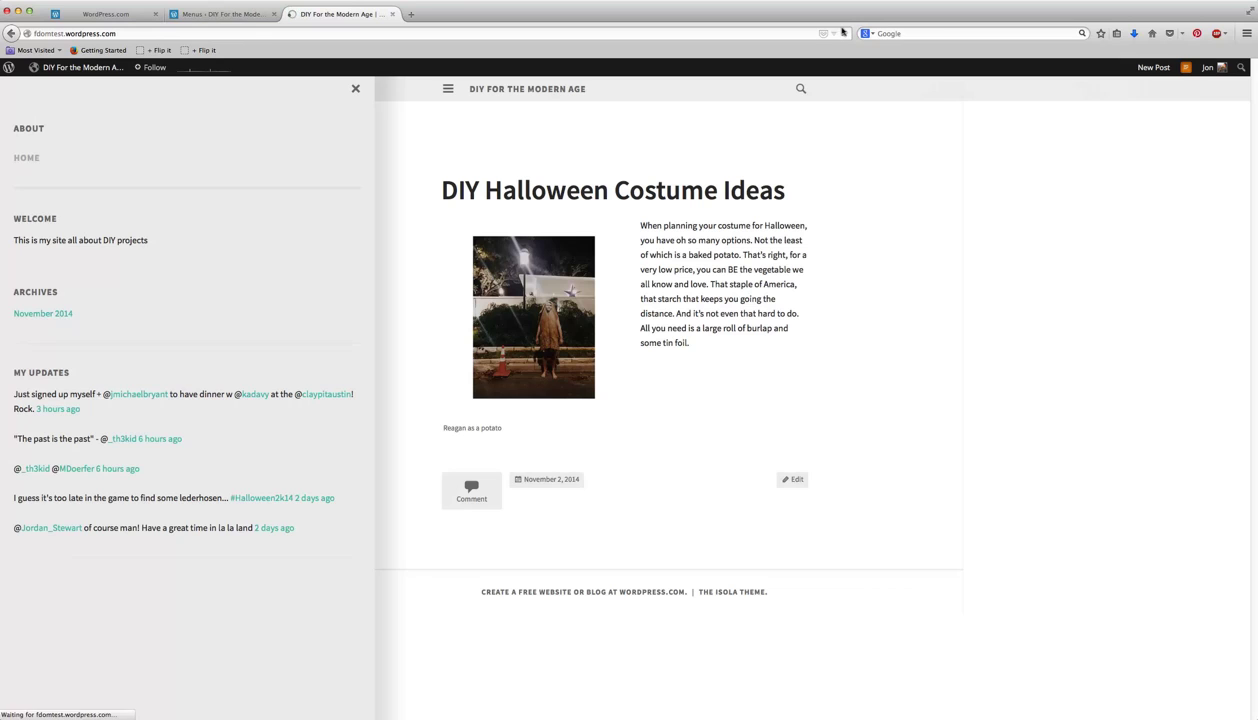
left_click(450, 88)
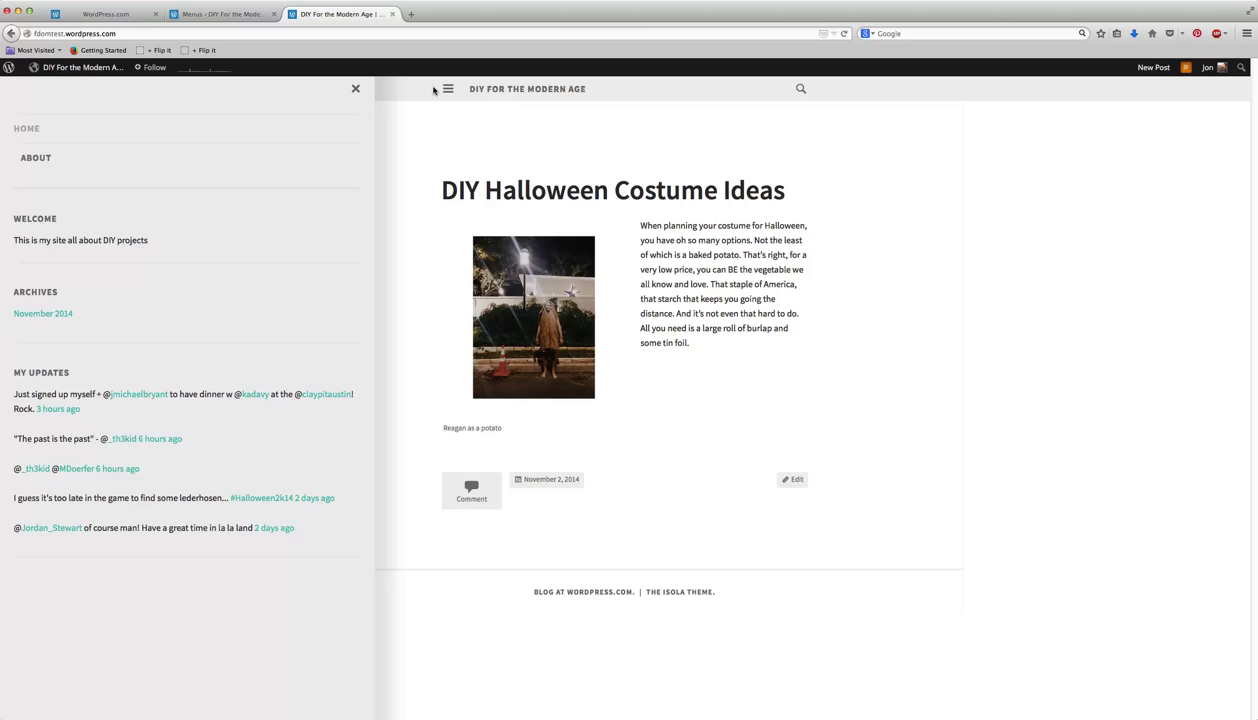
left_click(350, 88)
Step: Move About back to the top level of Main Menu and list all pages available for the menu
left_click(229, 14)
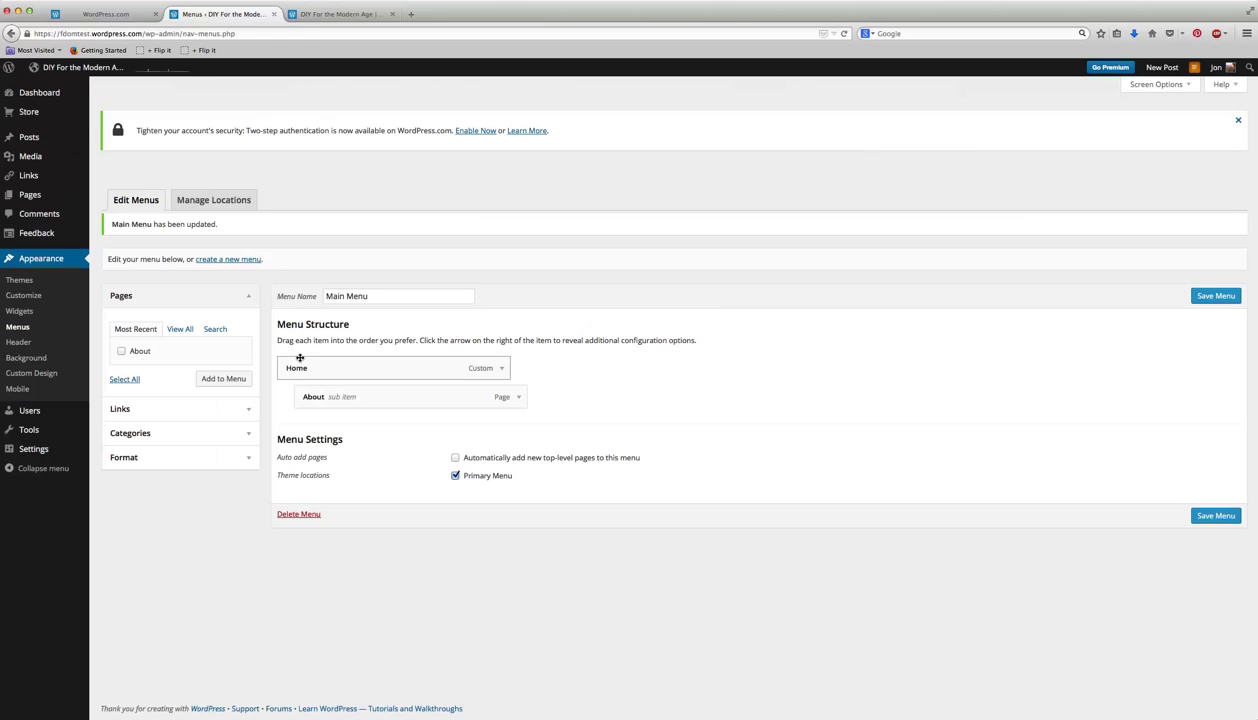
mouse_move(306, 384)
left_mouse_down()
mouse_move(290, 386)
mouse_move(301, 391)
mouse_move(292, 359)
mouse_move(296, 388)
left_mouse_up()
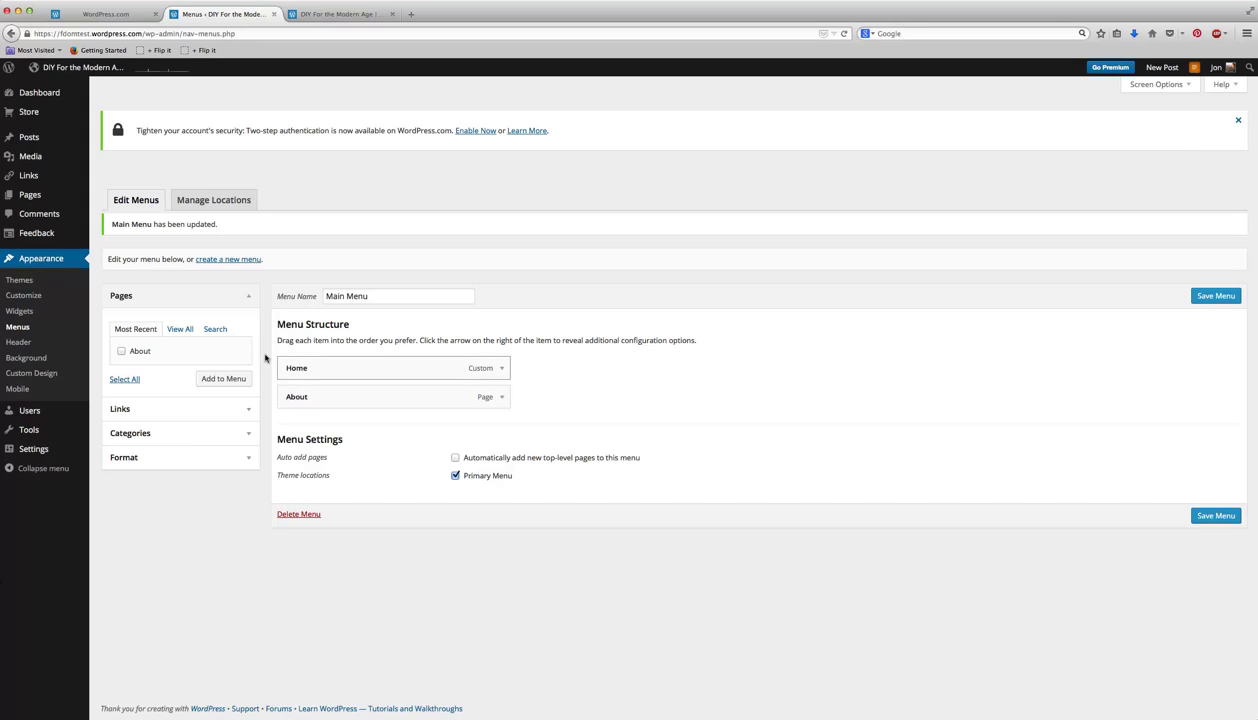
left_click(168, 329)
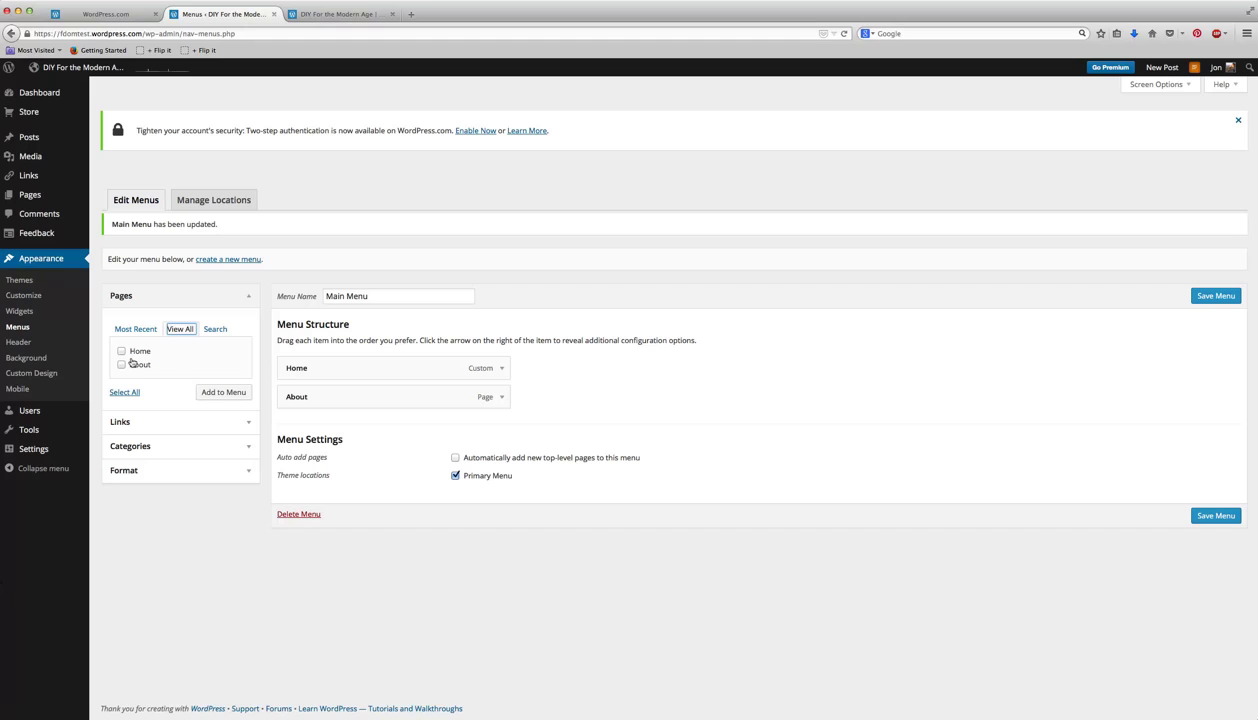
Step: Add a custom link to the twitter.com profile, labelled Twitter, to Main Menu below About
left_click(242, 422)
left_click(203, 353)
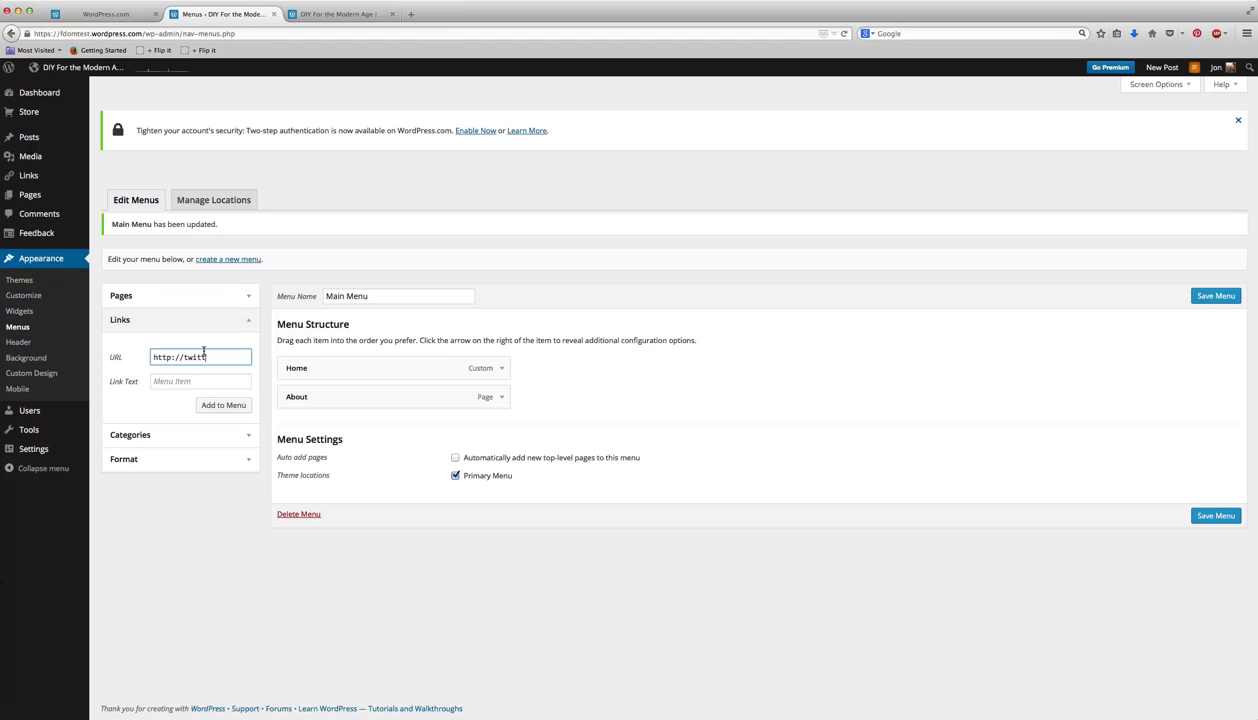
type("twitter.com/jonzmikly")
left_click(181, 377)
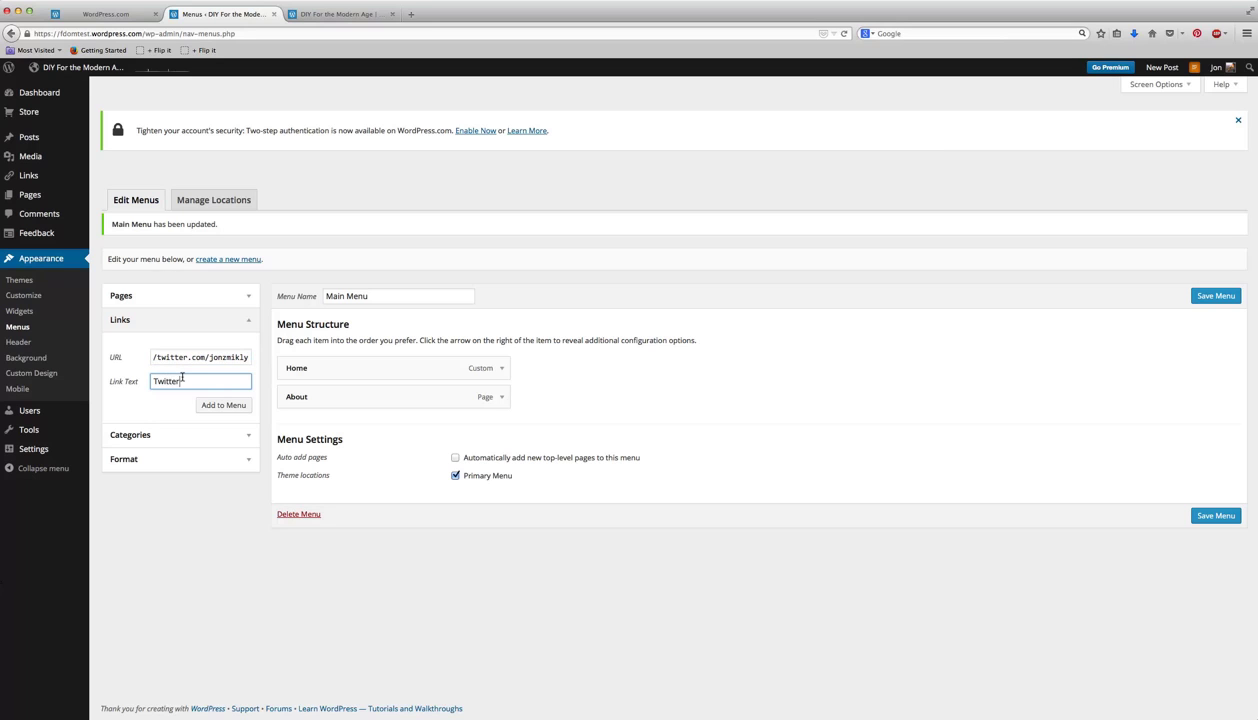
left_click(216, 404)
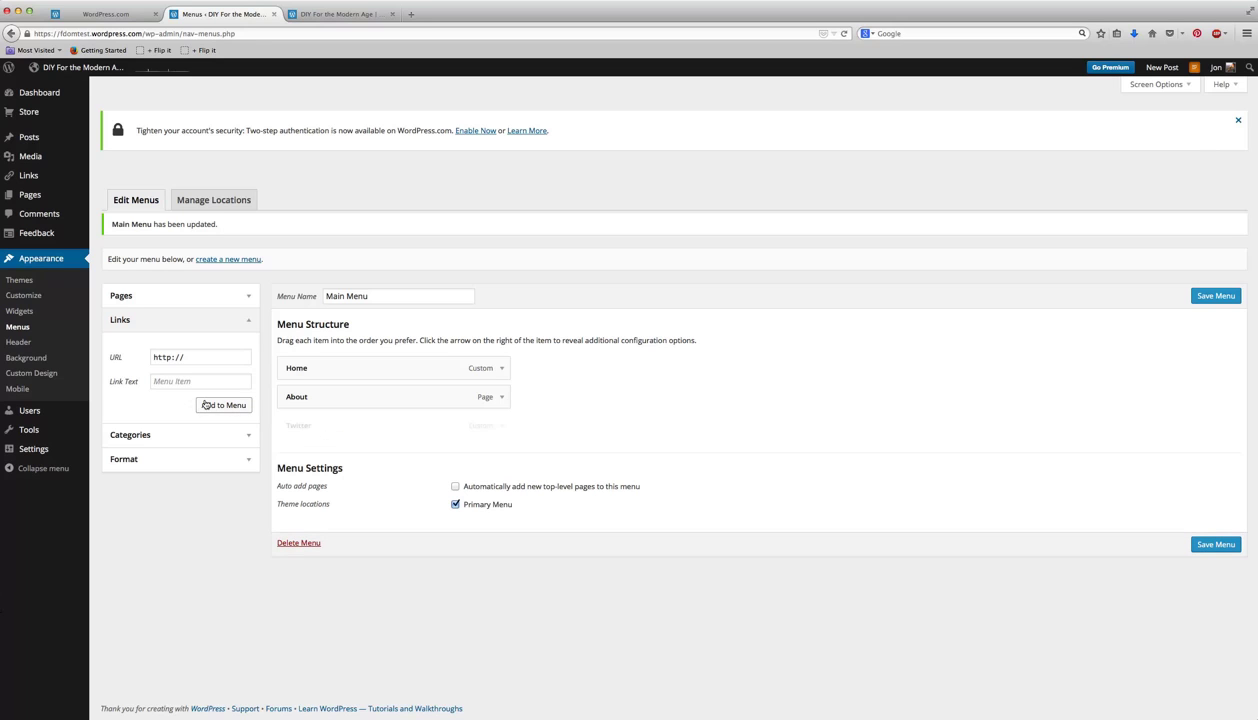
mouse_move(294, 422)
left_mouse_down()
mouse_move(295, 397)
mouse_move(296, 418)
mouse_move(302, 408)
left_mouse_up()
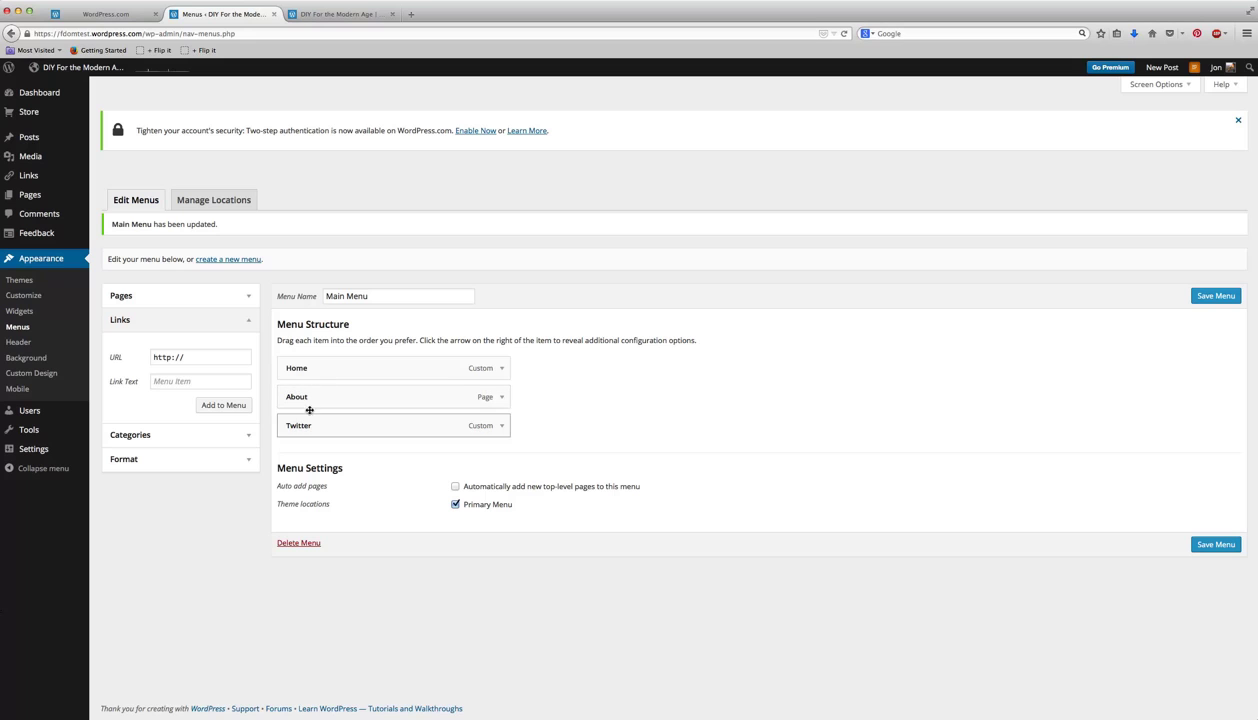
Step: View the categories available for the menu, and open sjmcblog.wordpress.com in a new tab to examine its navigation bar and posts
left_click(244, 434)
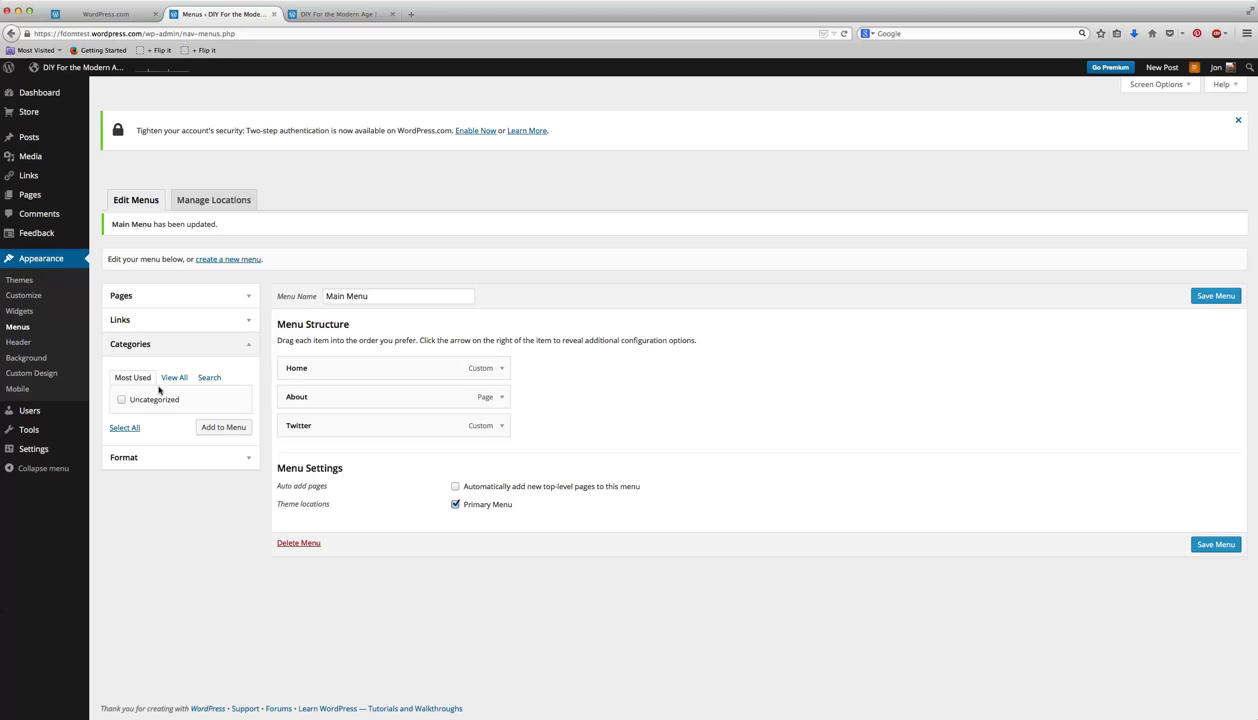
left_click(320, 12)
left_click(268, 33)
type("sjmcblog.wordpress.com/")
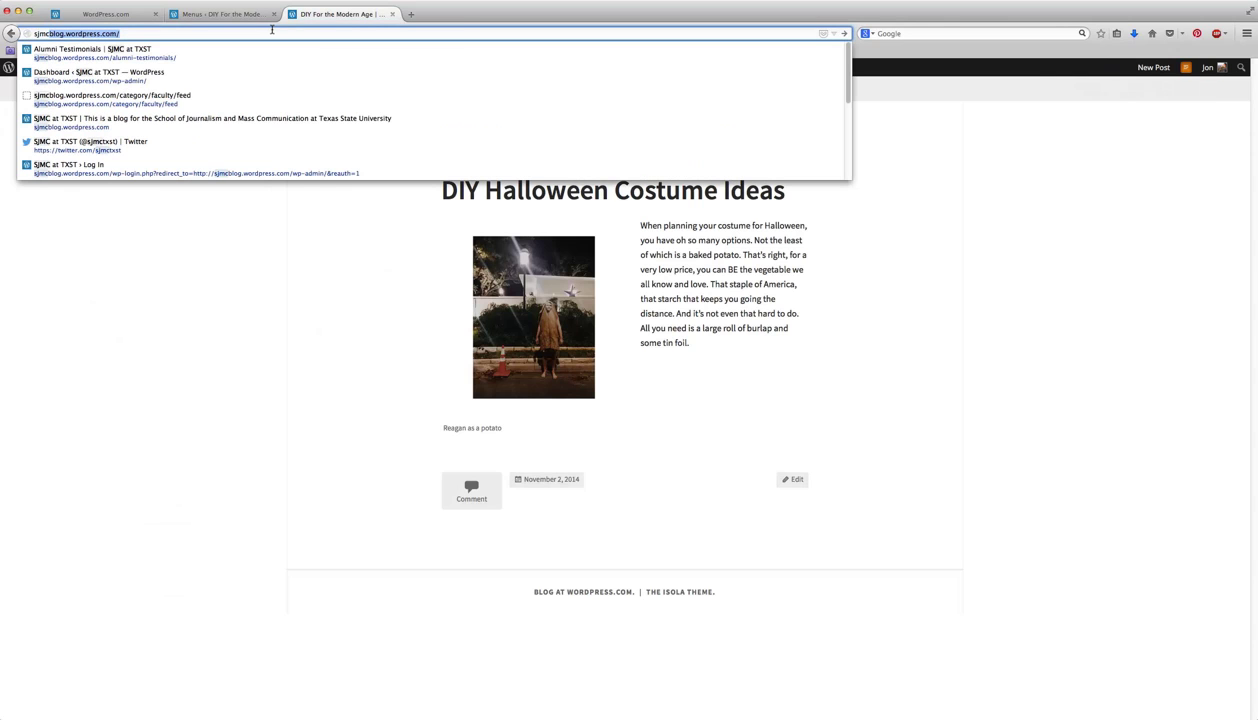
key("super+t")
type("sjmc")
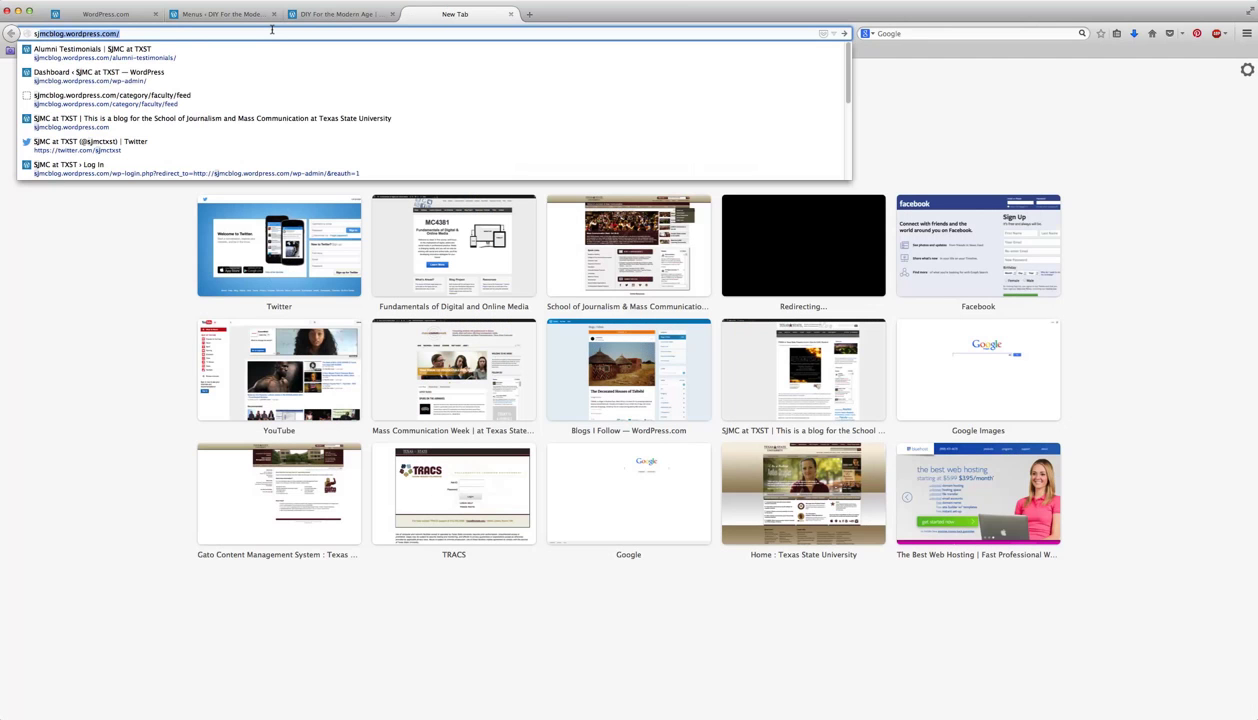
key("Return")
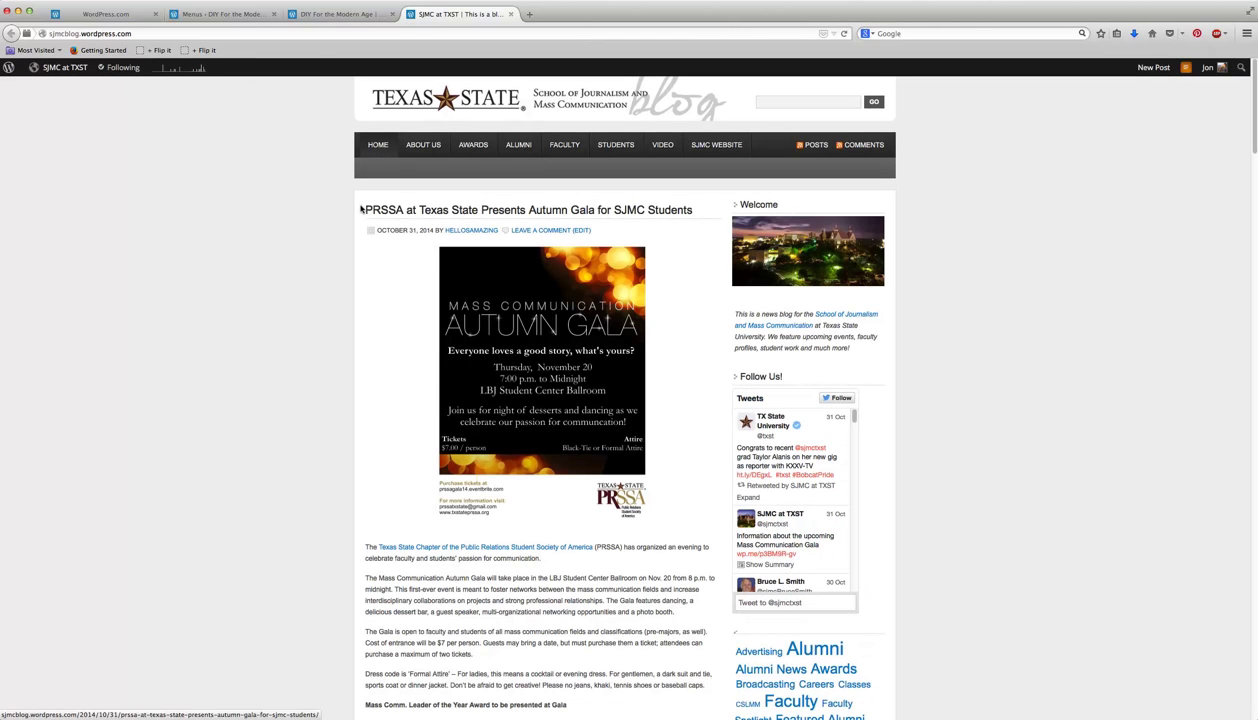
scroll(323, 151, "down", 10)
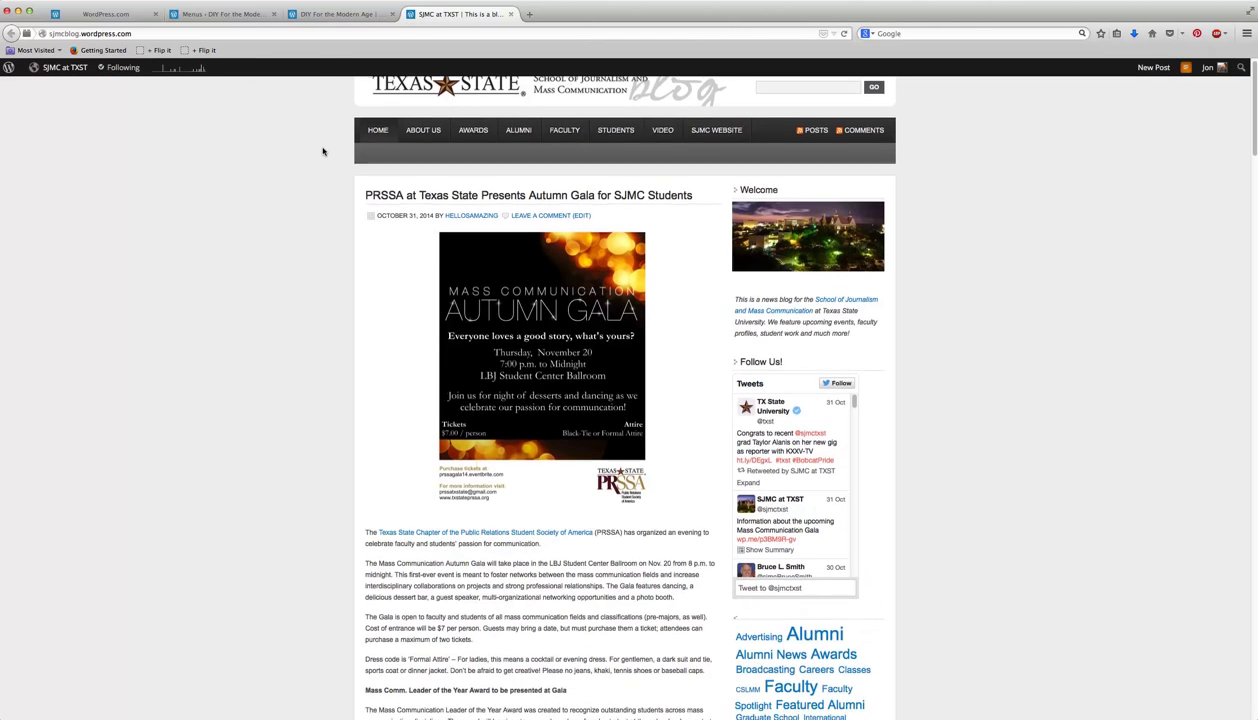
scroll(321, 157, "down", 20)
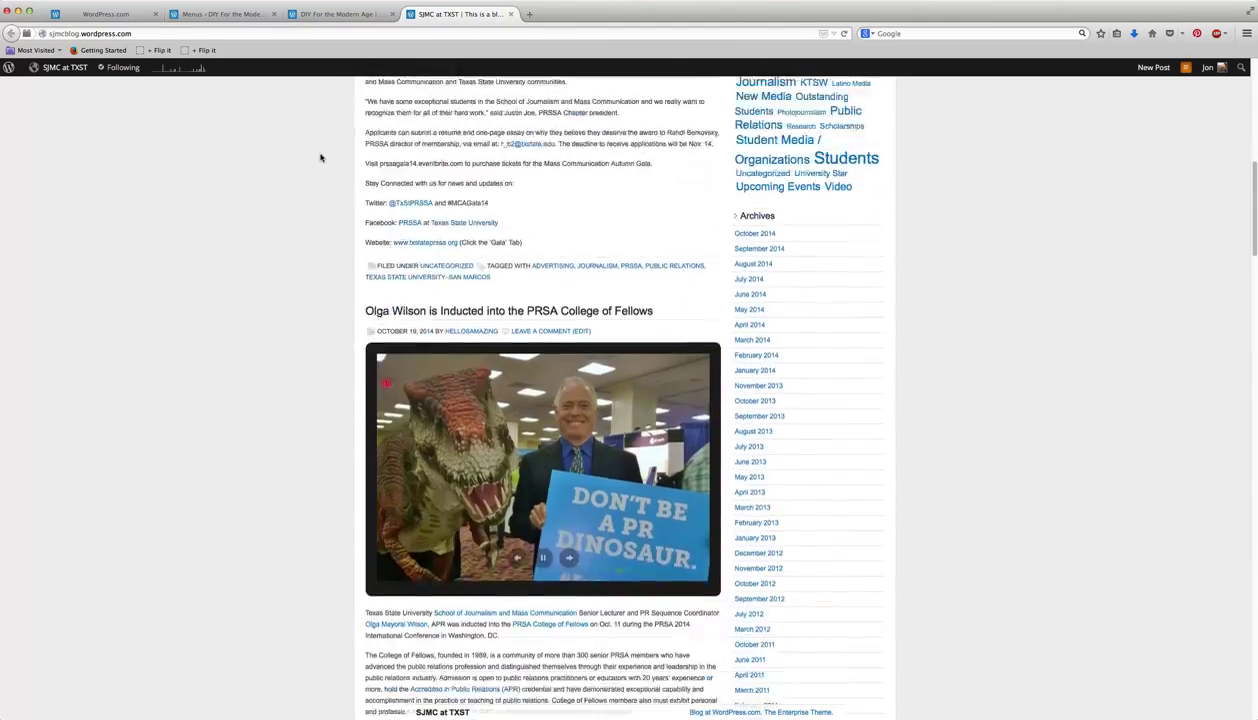
Step: Open the Alumni category from the sjmcblog navigation bar and examine the posts gathered on its page
scroll(321, 157, "up", 20)
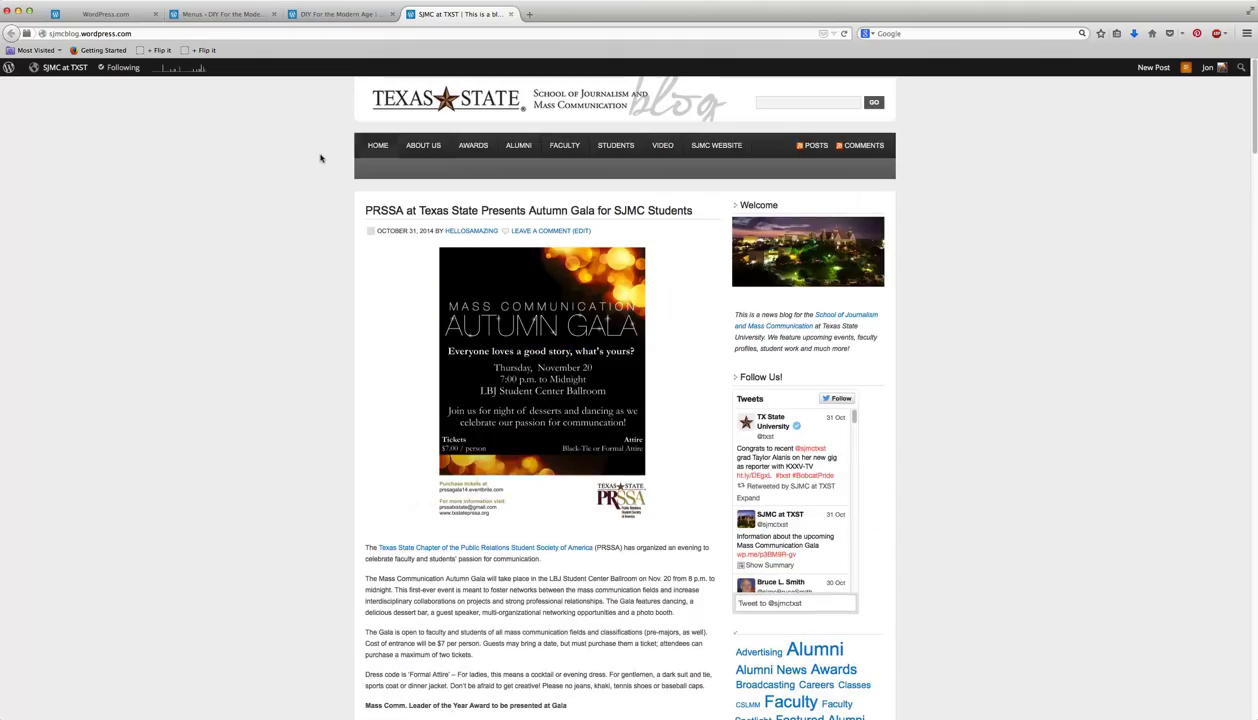
left_click(507, 144)
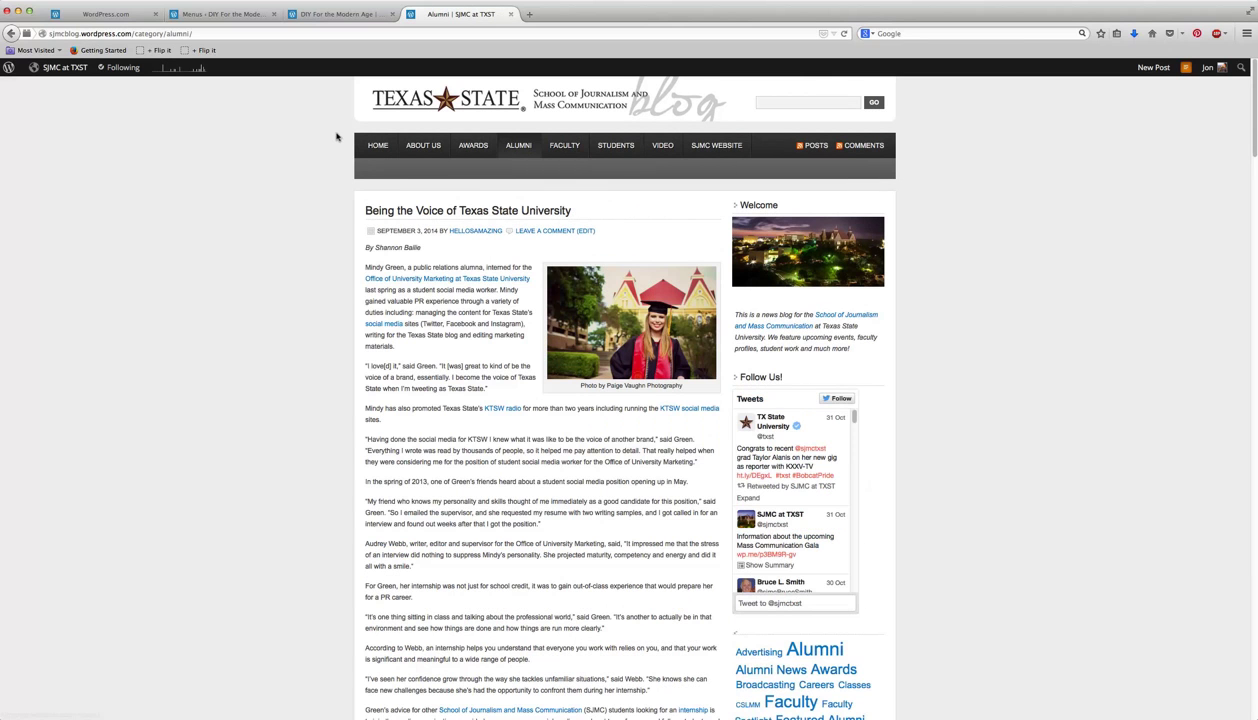
scroll(331, 307, "down", 5)
scroll(331, 307, "down", 20)
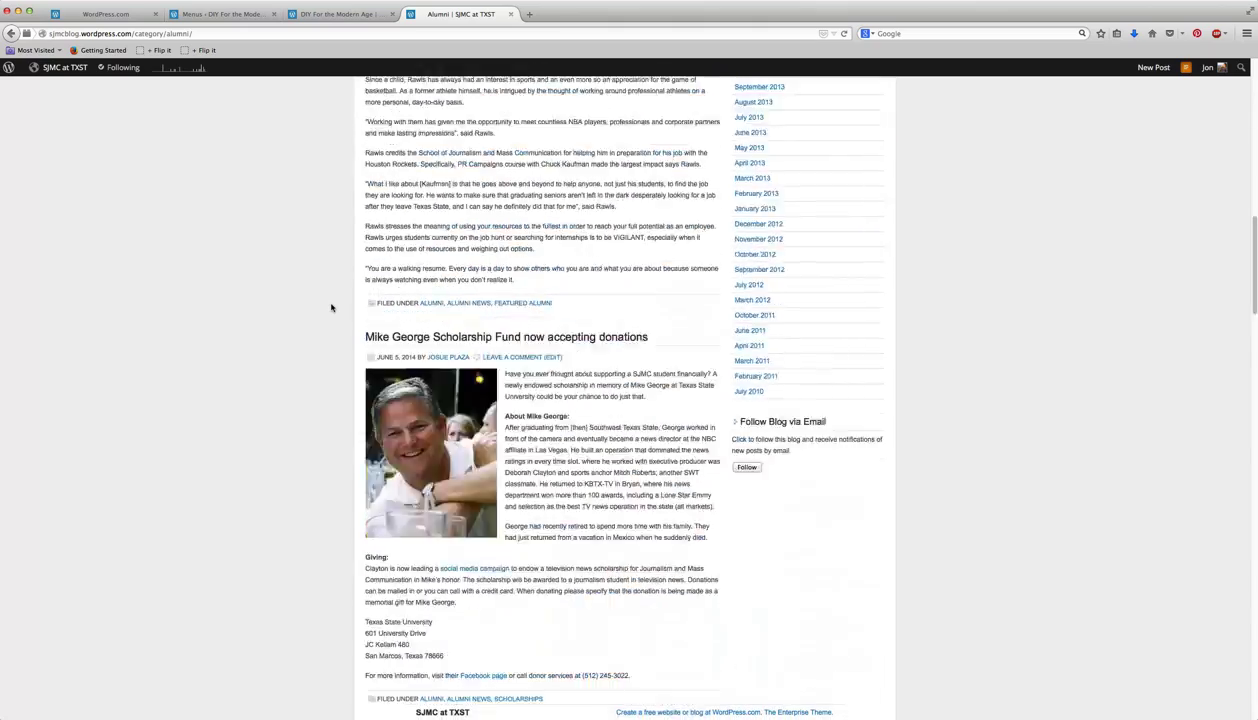
scroll(331, 307, "up", 20)
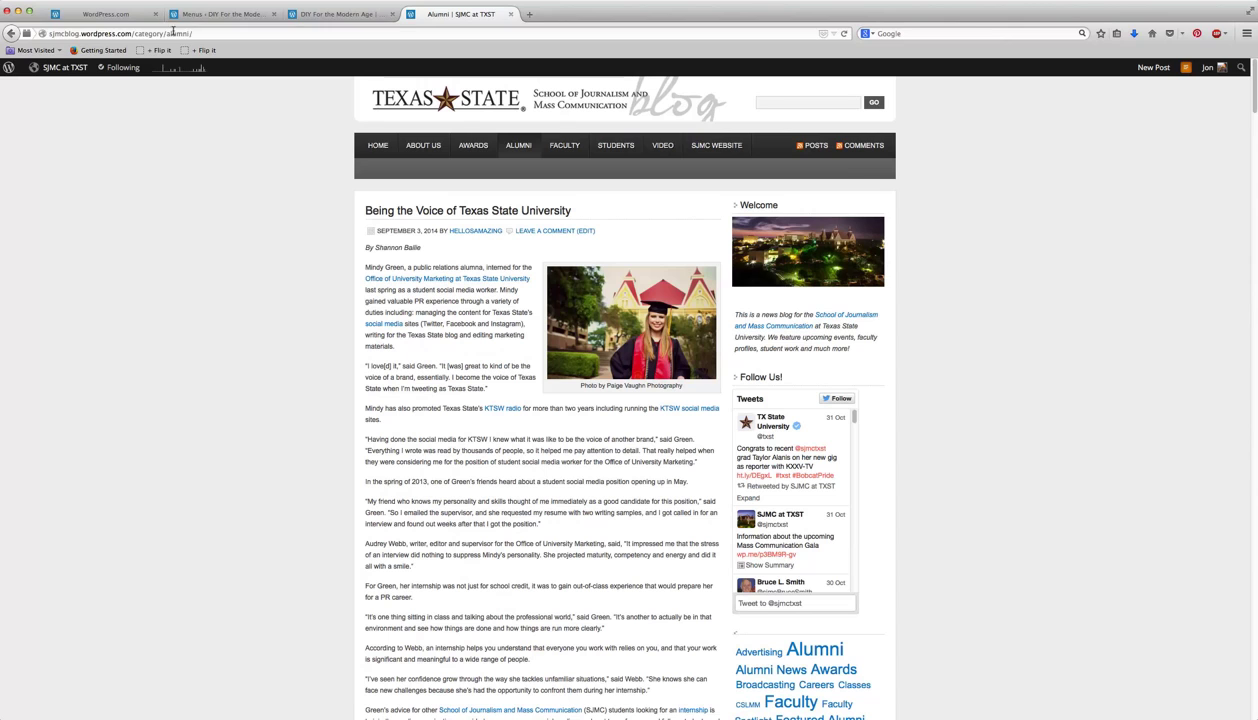
Step: Examine the /category/alumni/ part of the page address, and open the Faculty category page for comparison
left_click(172, 33)
left_click(46, 33)
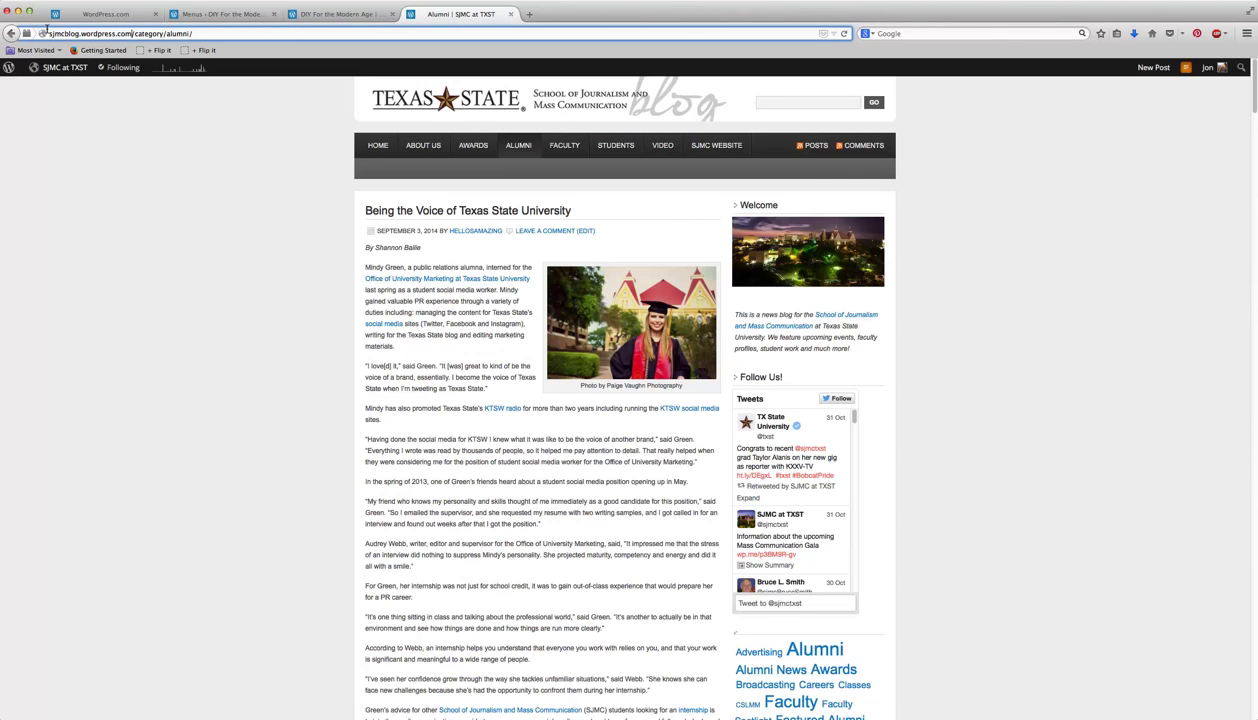
double_click(140, 33)
left_click(140, 33)
double_click(178, 33)
left_click(190, 33)
left_click(293, 178)
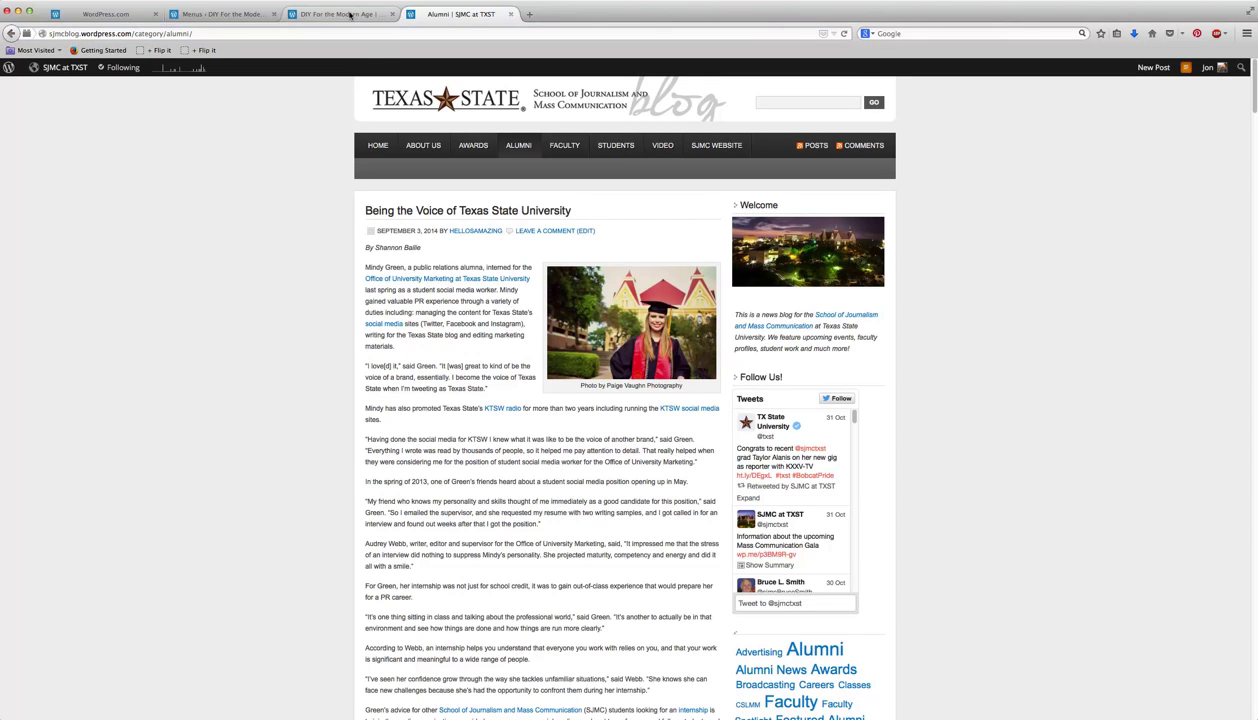
left_click(551, 140)
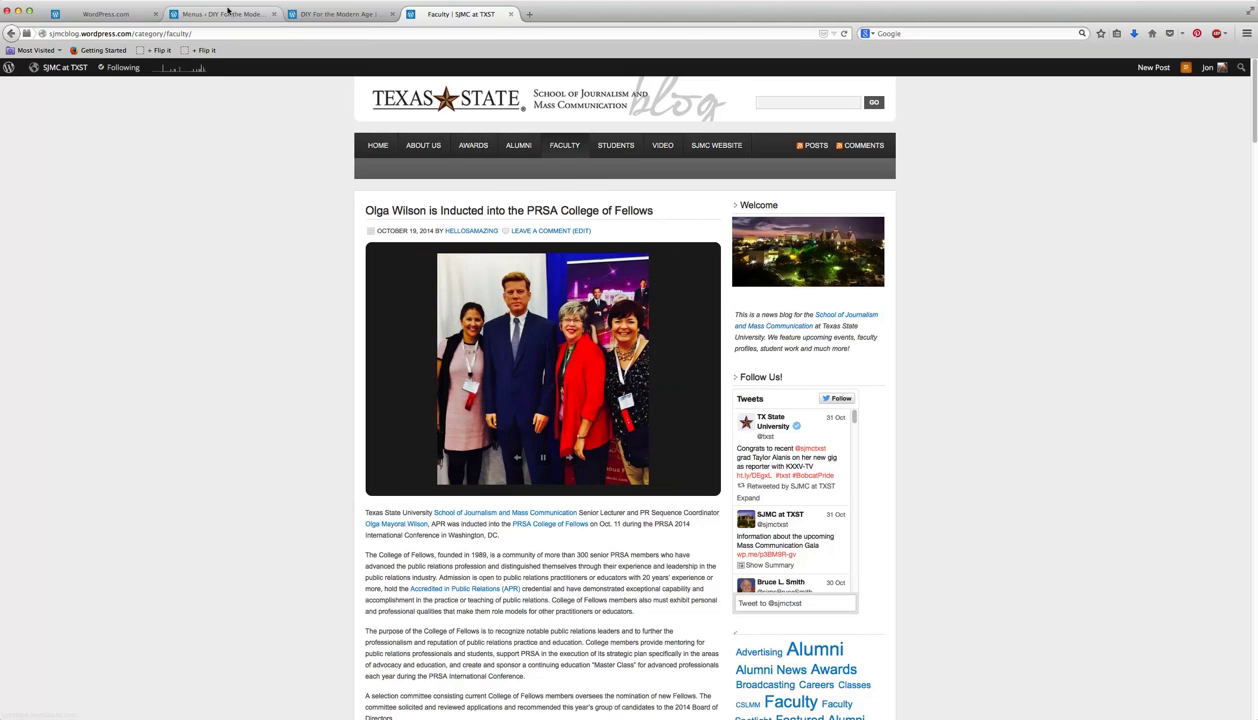
Step: Return to the Main Menu editor, stay on the page when asked about leaving, and save the menu
left_click(228, 12)
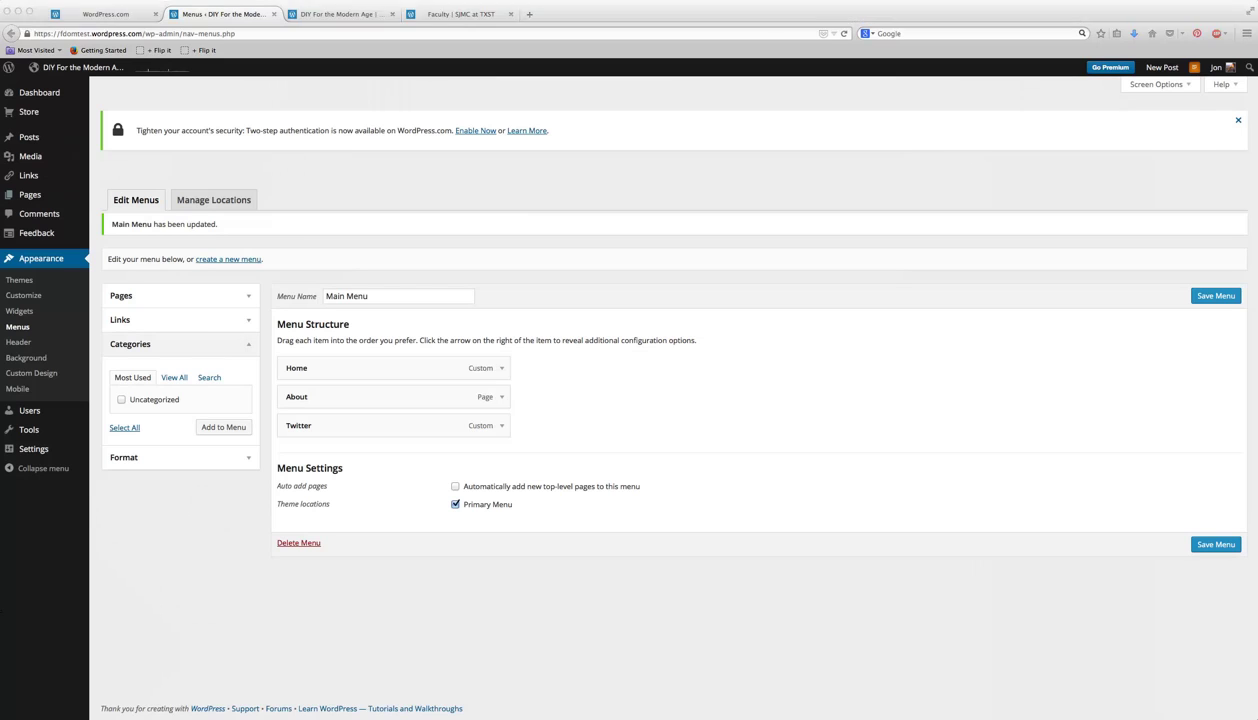
left_click(101, 138)
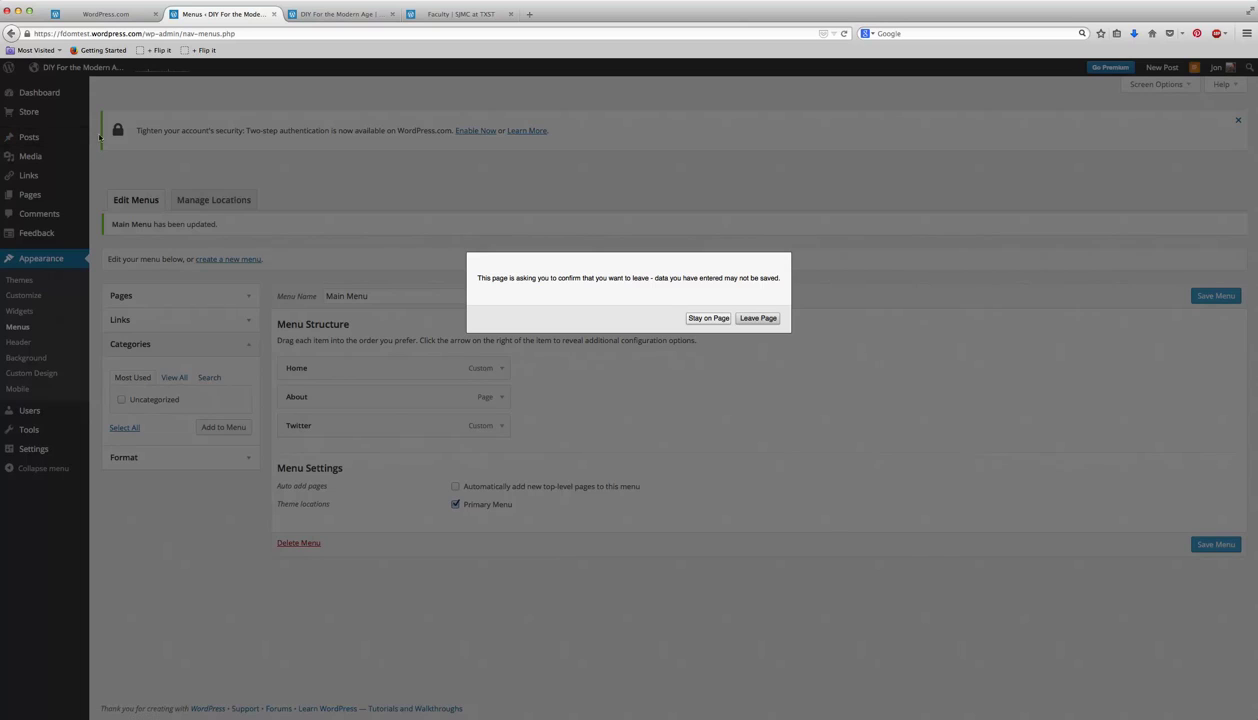
left_click(708, 318)
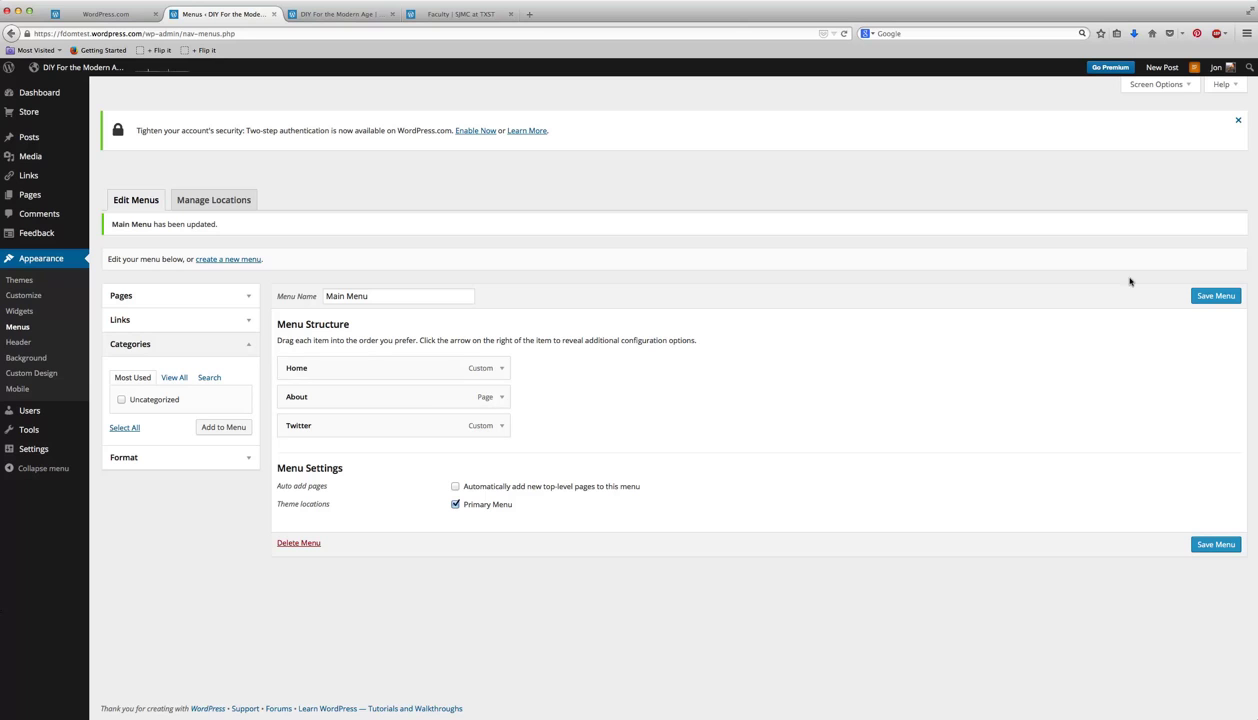
left_click(1196, 296)
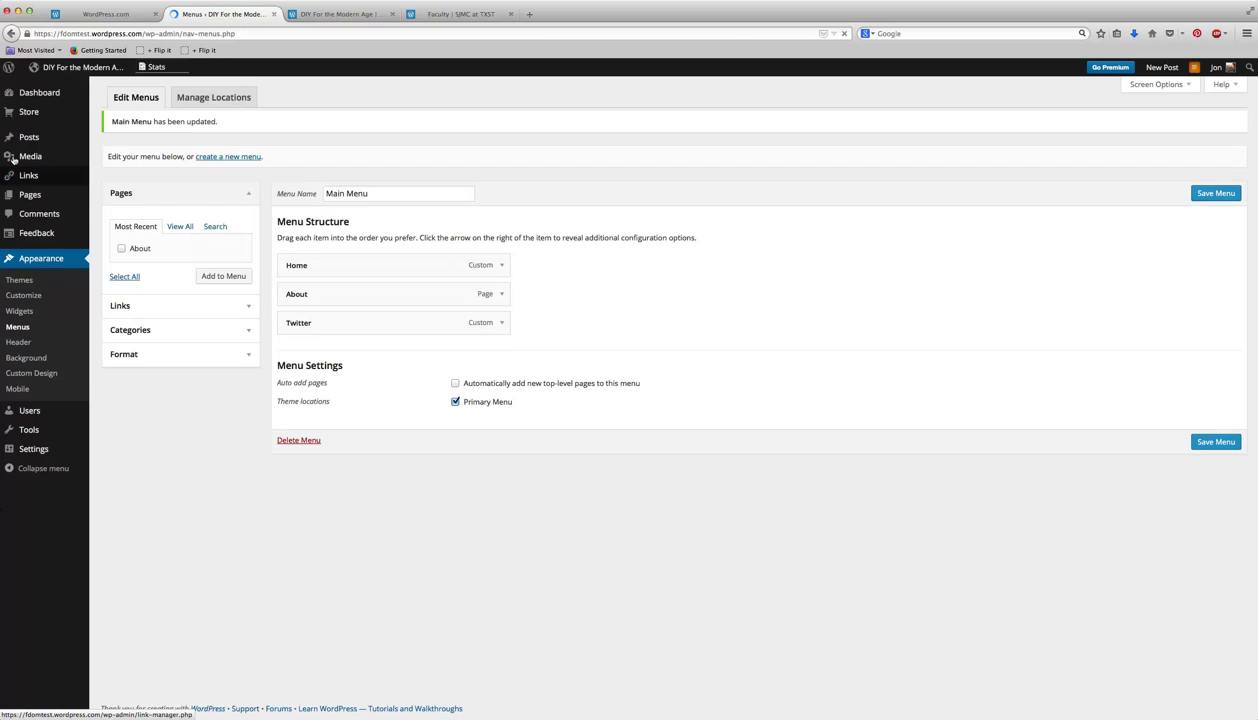
Step: In the DIY Halloween Costume Ideas post, add a new category Holidays in place of Uncategorized and update the post
mouse_move(23, 140)
left_click(100, 139)
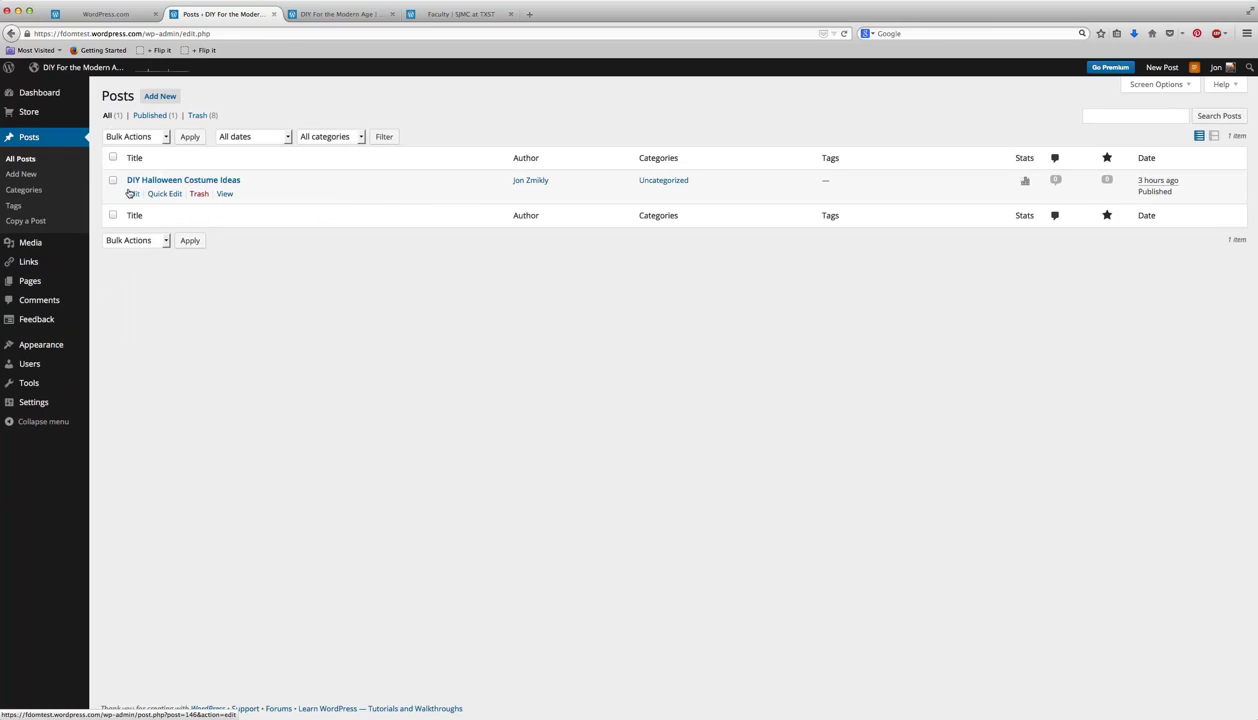
left_click(131, 193)
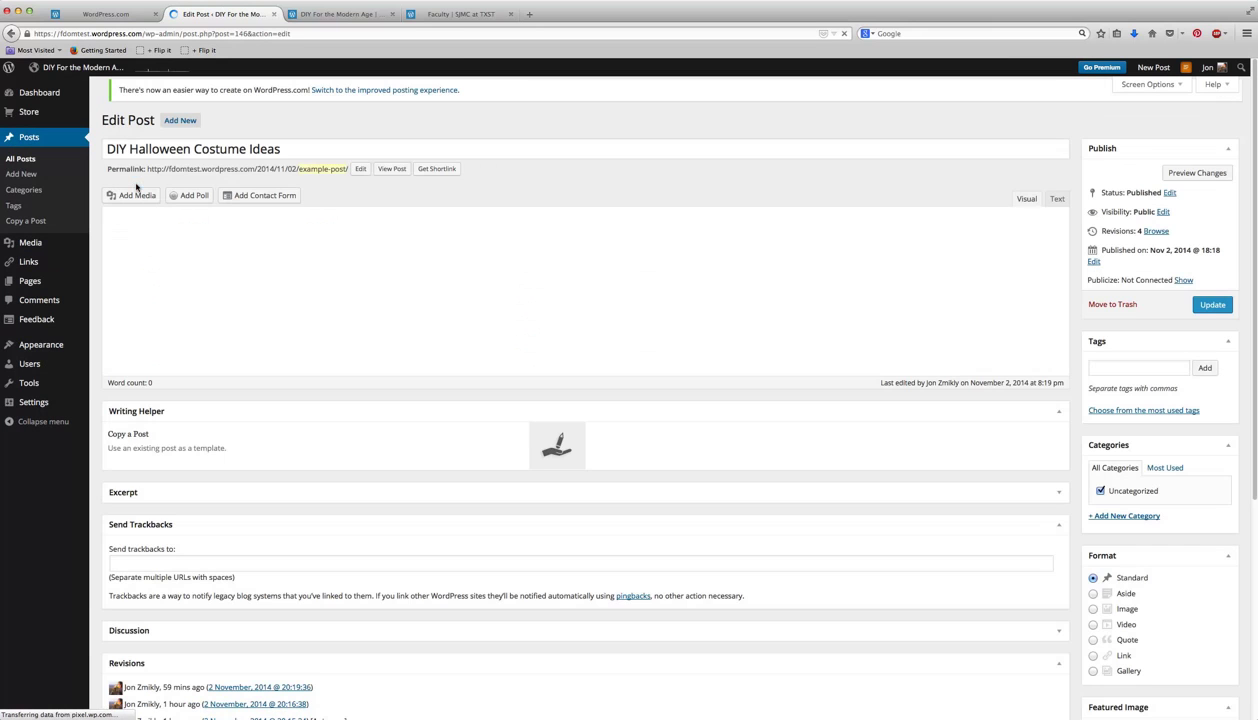
scroll(1105, 473, "down", 1)
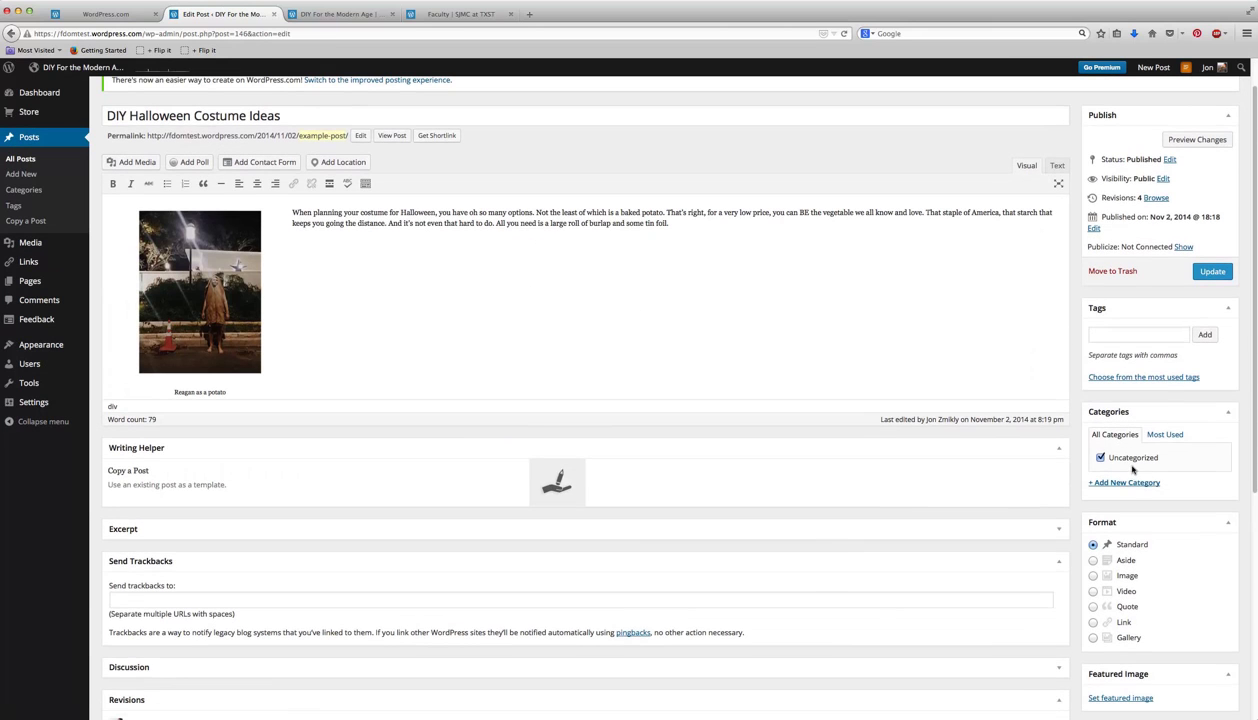
left_click(1126, 482)
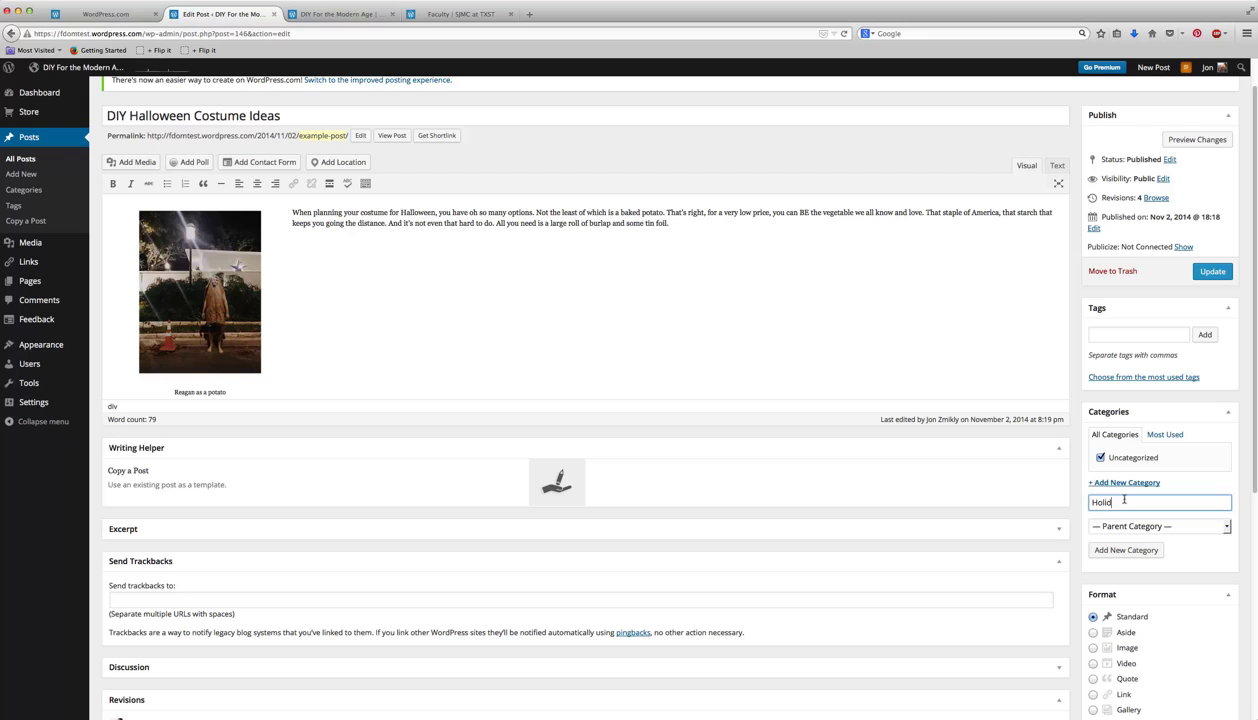
left_click(1128, 550)
left_click(1100, 470)
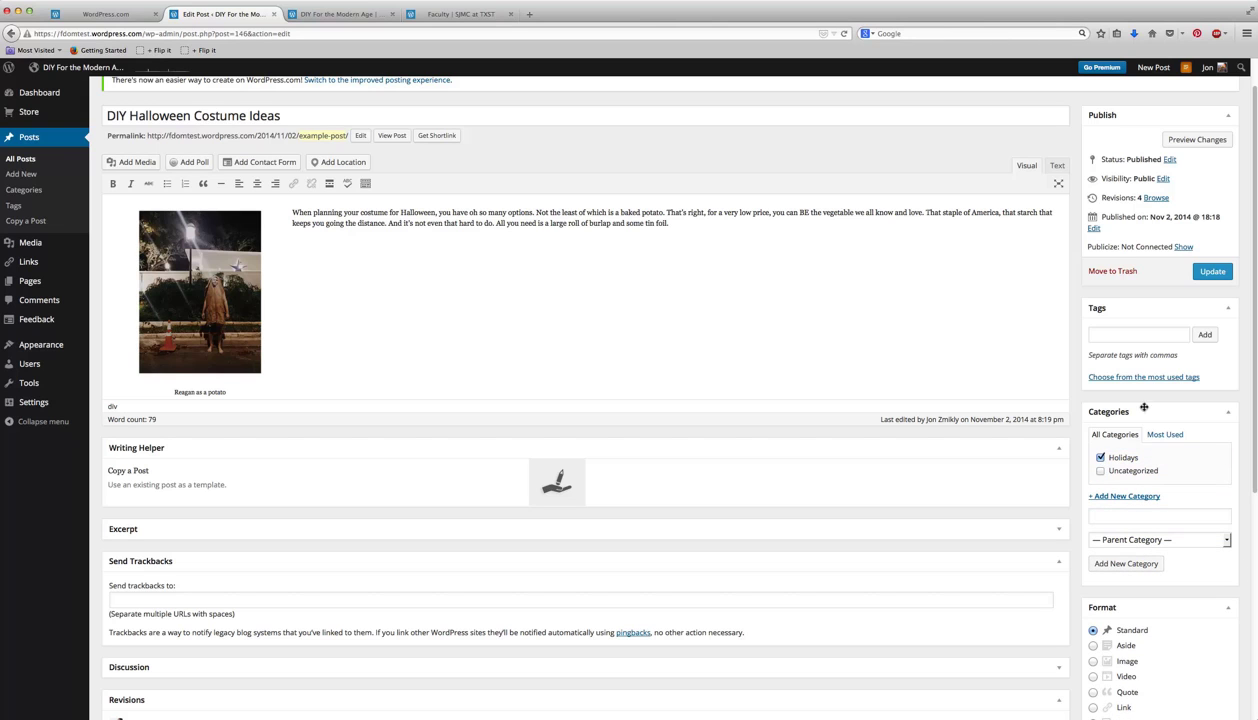
left_click(1208, 271)
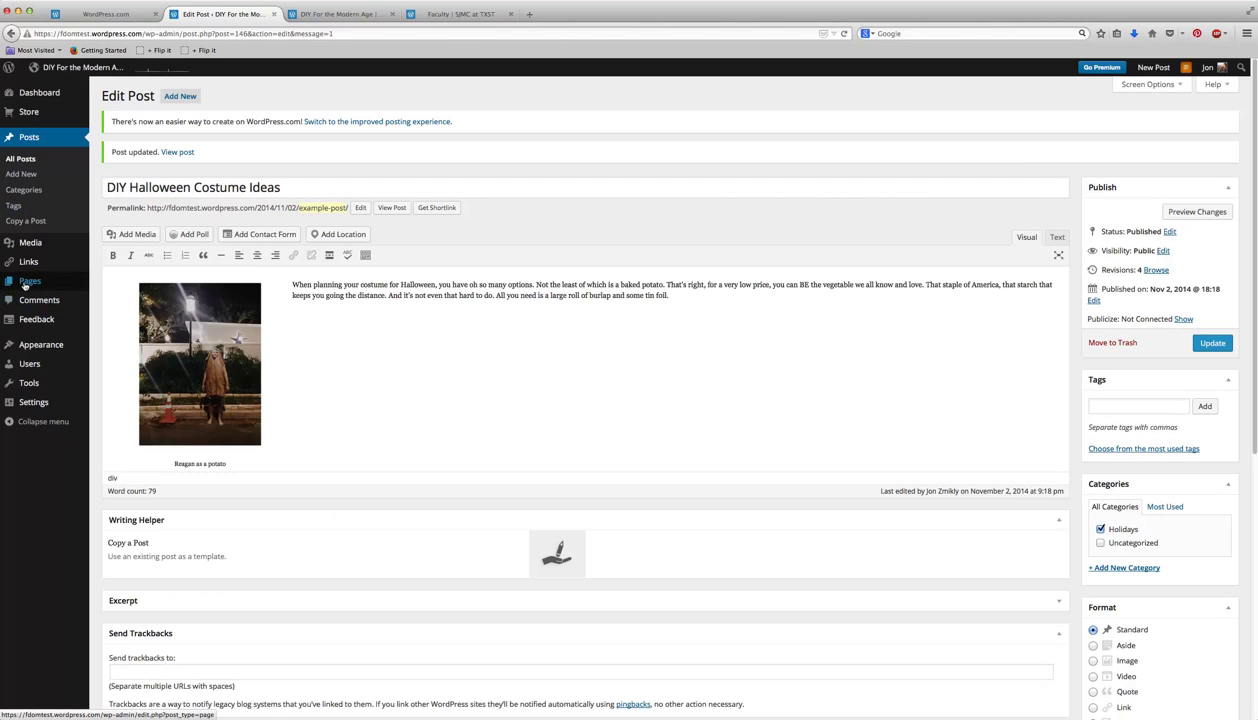
Step: Return to the menu editor and add the Holidays category to Main Menu
mouse_move(25, 281)
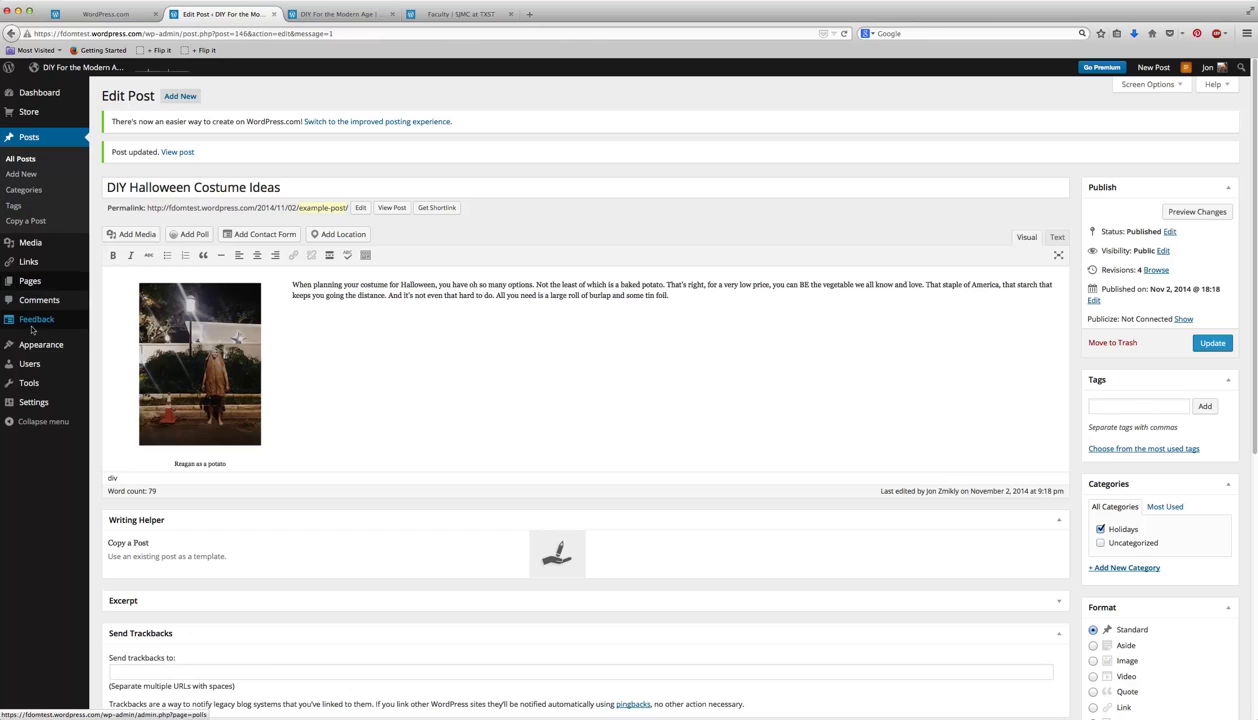
mouse_move(78, 344)
left_click(101, 393)
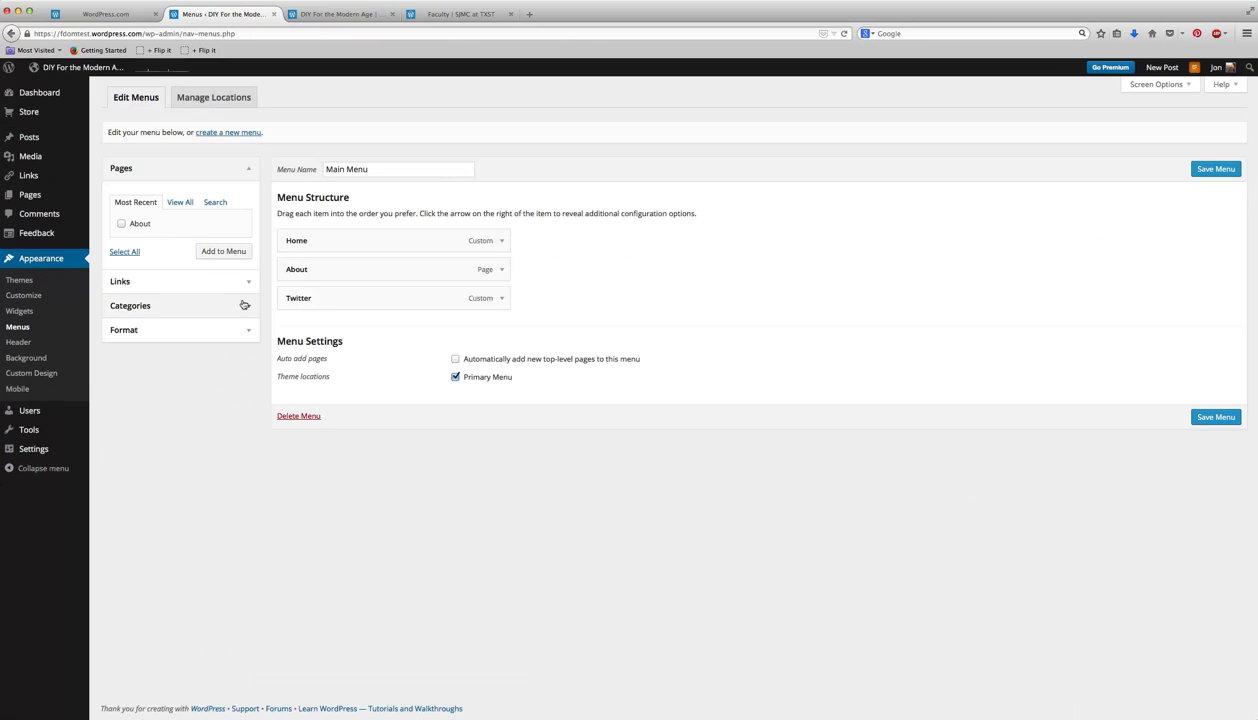
left_click(190, 306)
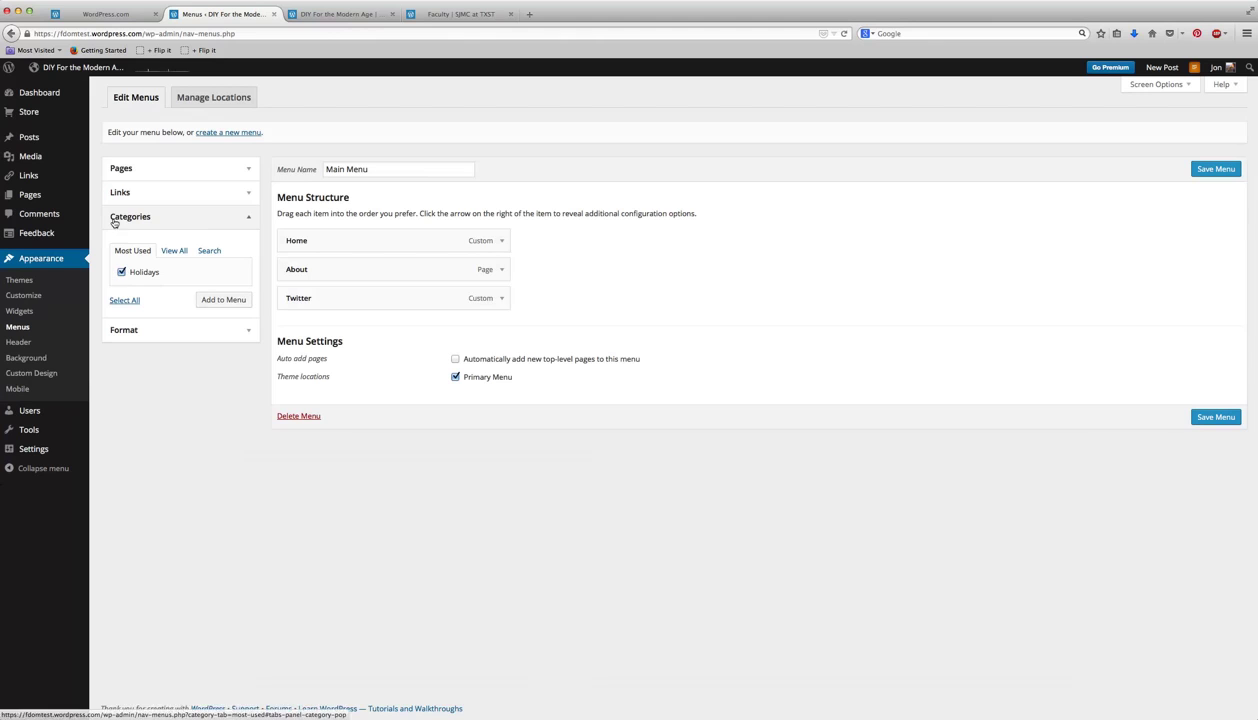
left_click(205, 298)
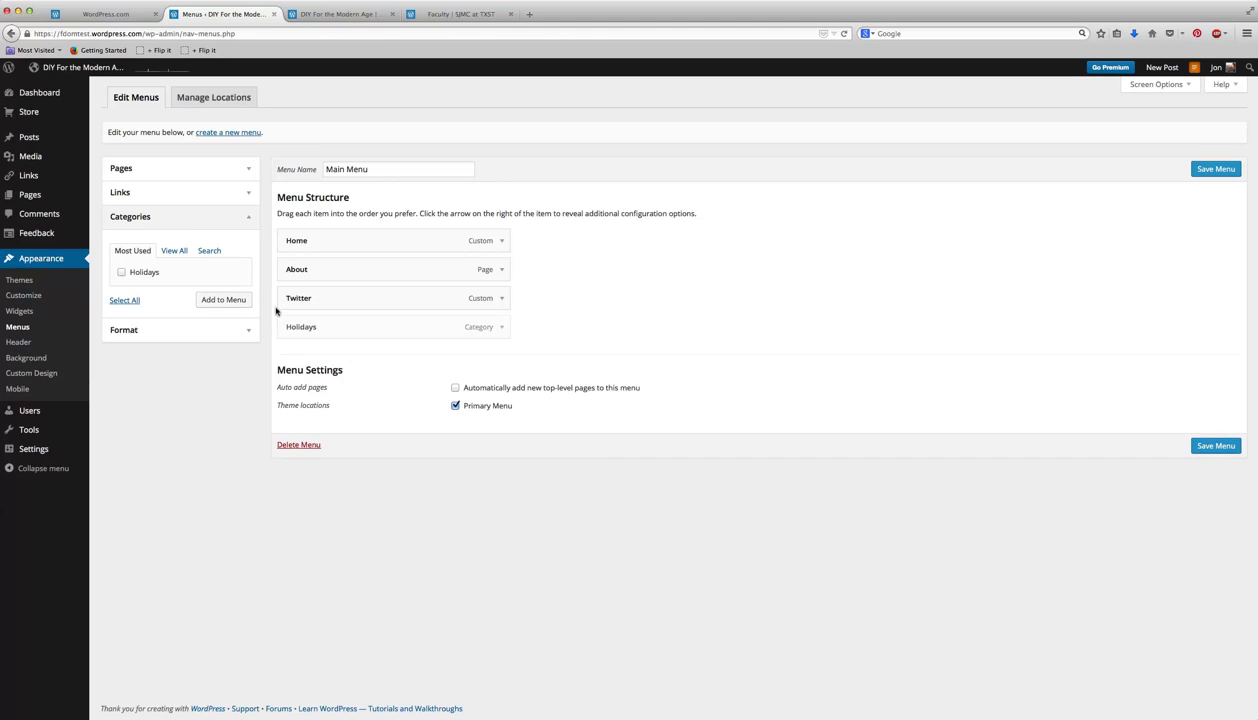
Step: Move Holidays between Home and About in the menu structure and save Main Menu
left_click_drag(303, 318, 311, 269)
left_click(239, 216)
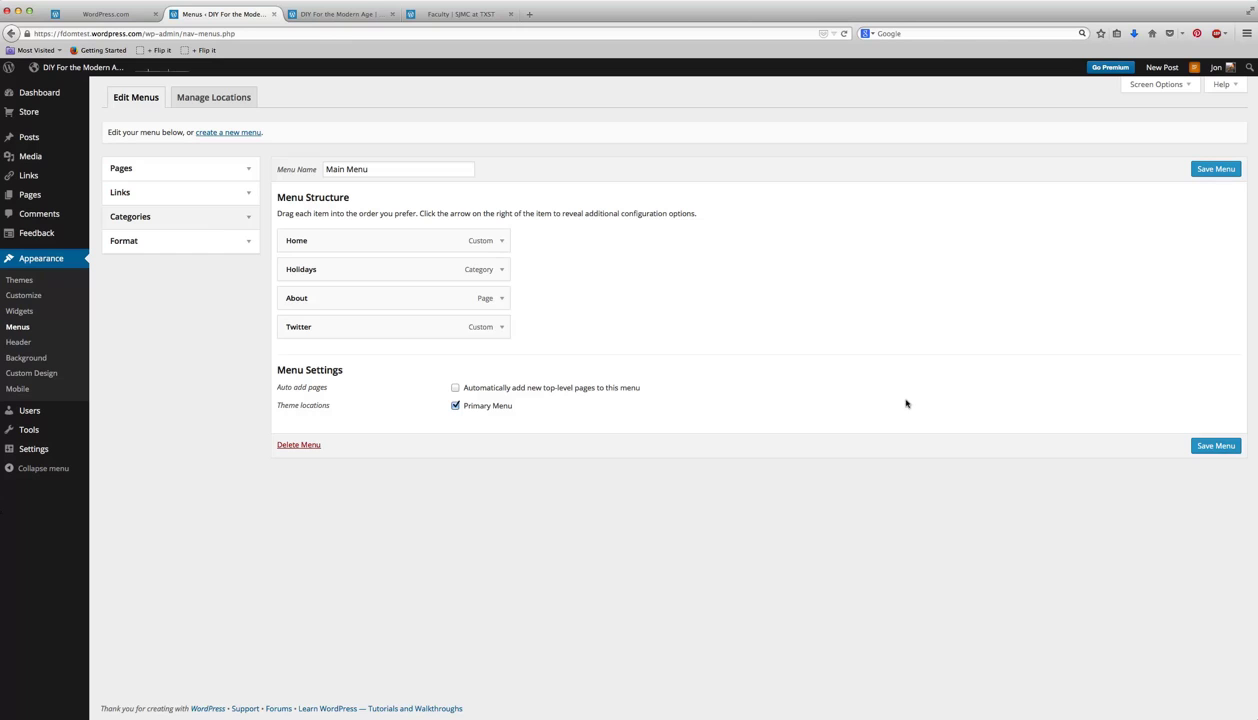
left_click(1212, 445)
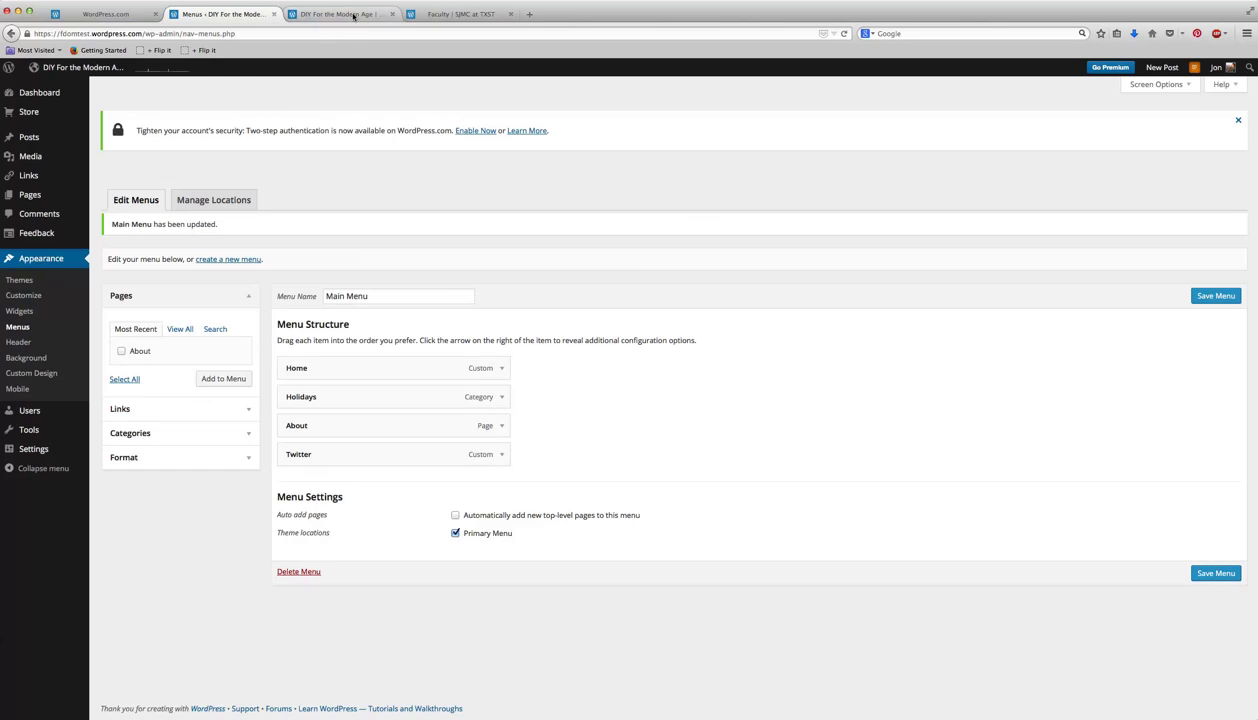
left_click(353, 16)
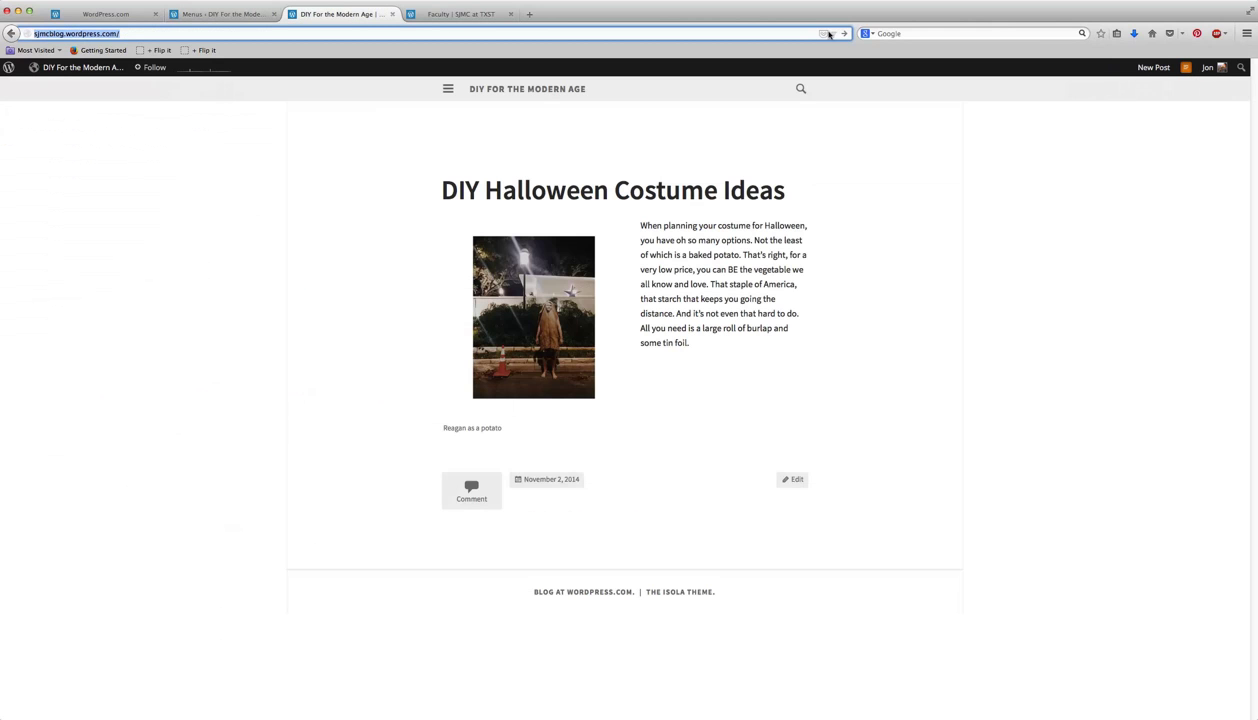
key("Return")
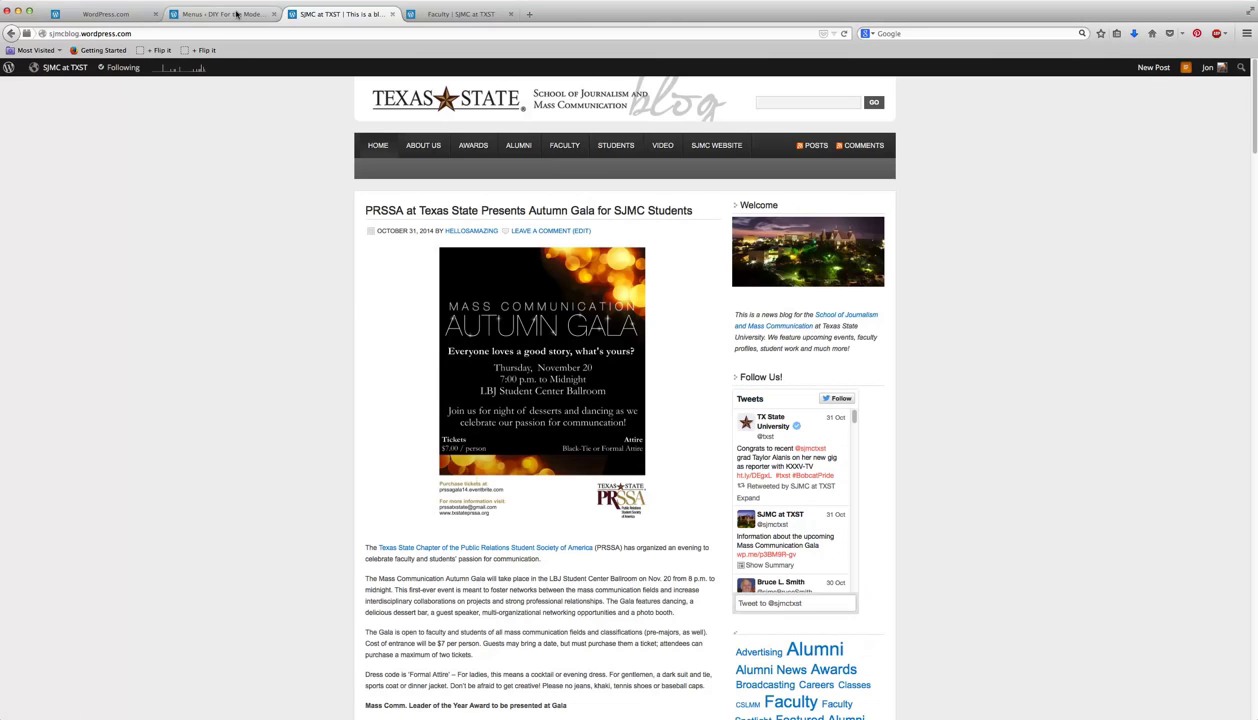
left_click(200, 14)
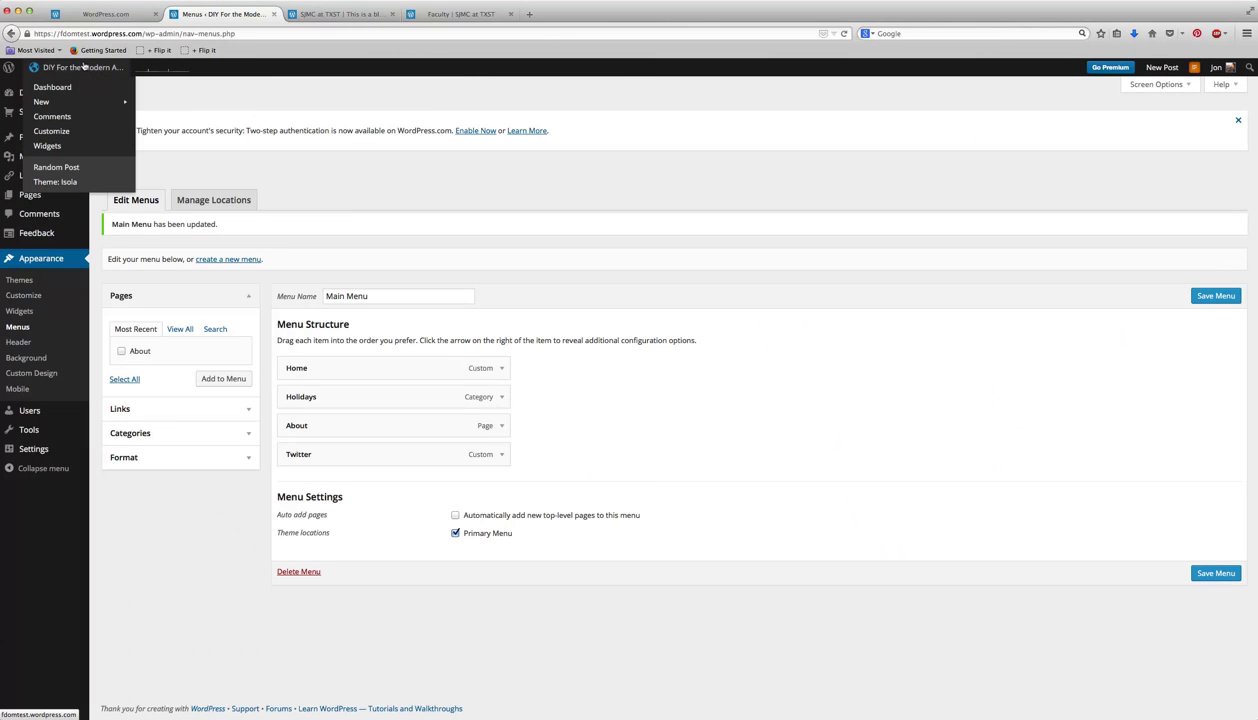